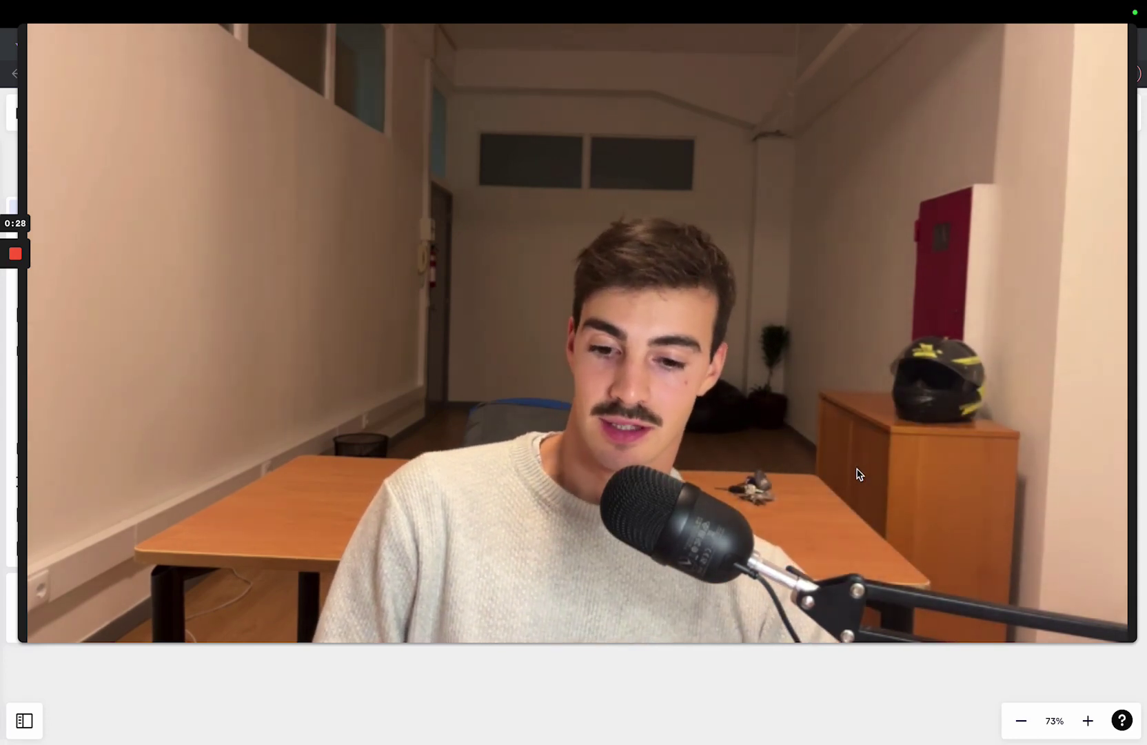
# Bring the Miro whiteboard tab into focus after glancing at the first browser tab
pyautogui.click(571, 643)
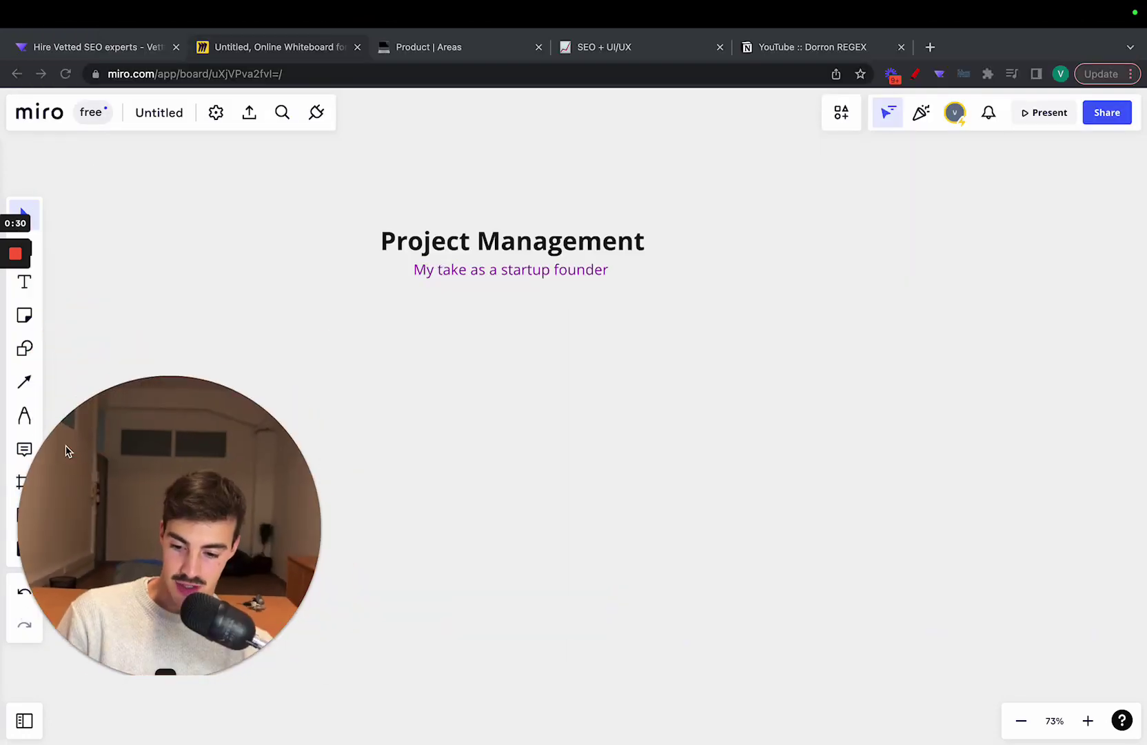
pyautogui.click(314, 397)
pyautogui.scroll(5, 476, 262)
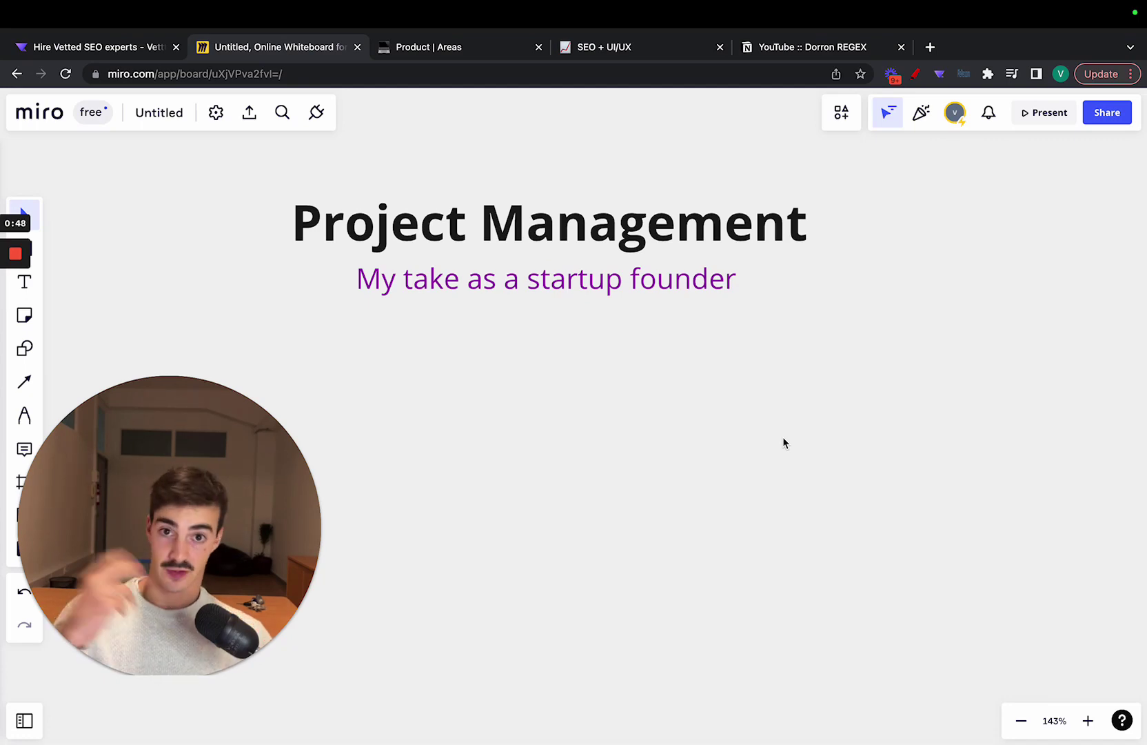
pyautogui.click(125, 56)
pyautogui.click(280, 53)
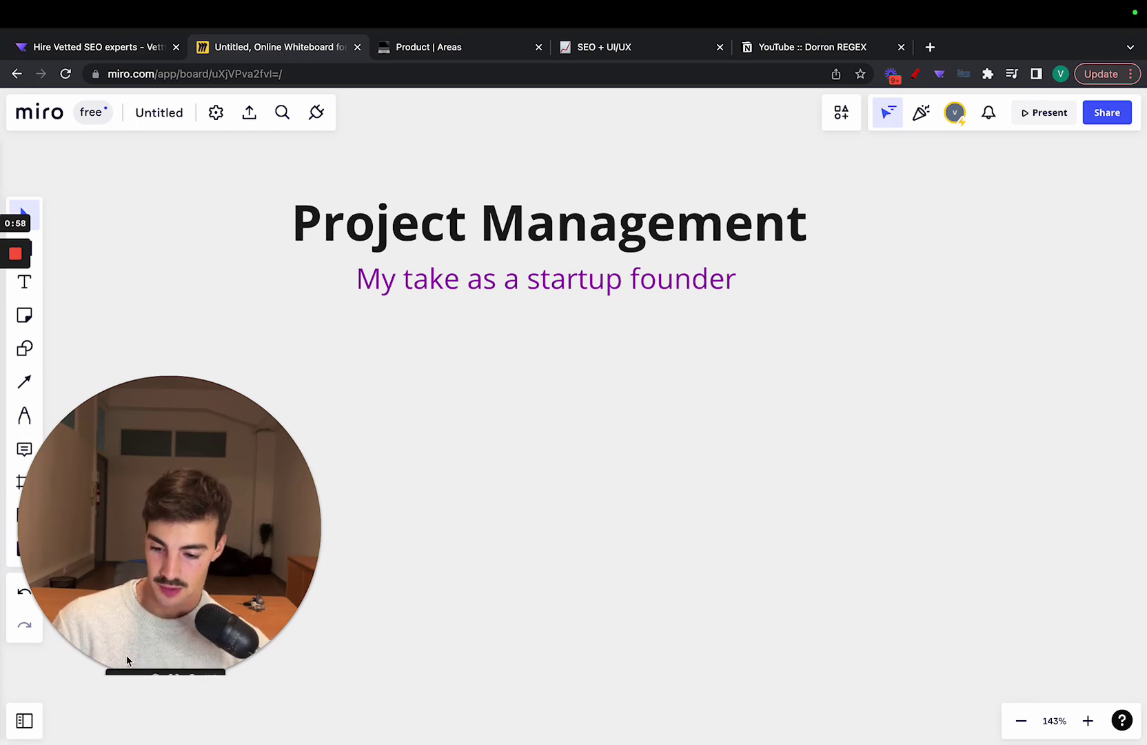
# Zoom the canvas from 73% to 143% so the Project Management title fills the view
pyautogui.click(138, 670)
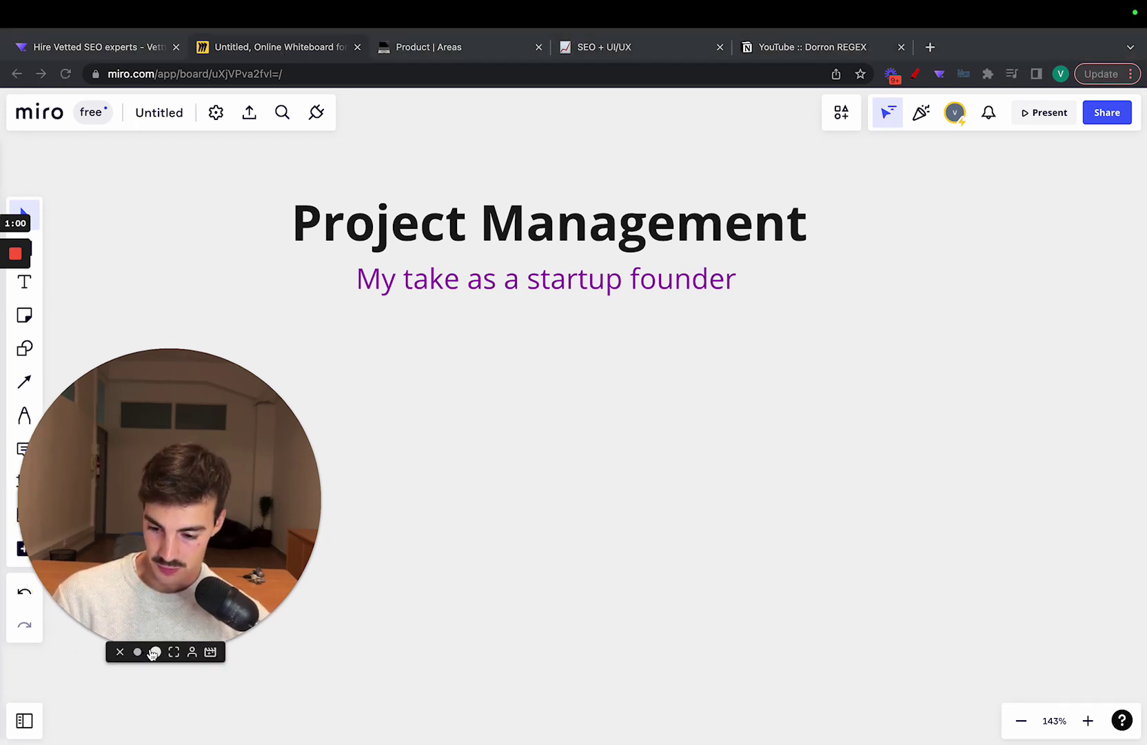
pyautogui.click(148, 652)
pyautogui.click(146, 653)
pyautogui.moveTo(103, 593); pyautogui.dragTo(1053, 185)
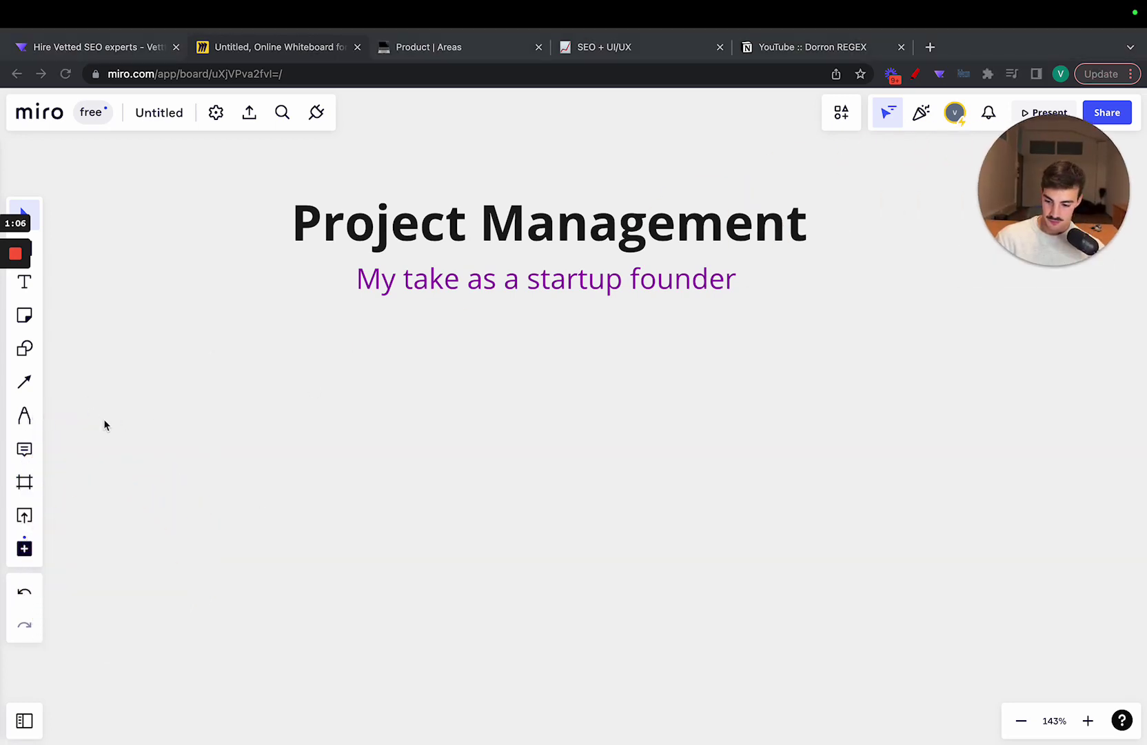
# With the purple pen, draw an oval below the title and mark it NT
pyautogui.click(29, 422)
pyautogui.moveTo(336, 384)
pyautogui.mouseDown()
pyautogui.moveTo(300, 384)
pyautogui.moveTo(336, 449)
pyautogui.moveTo(394, 381)
pyautogui.moveTo(320, 381)
pyautogui.mouseUp()
pyautogui.moveTo(293, 527)
pyautogui.mouseDown()
pyautogui.moveTo(292, 477)
pyautogui.moveTo(338, 504)
pyautogui.moveTo(341, 487)
pyautogui.moveTo(357, 491)
pyautogui.moveTo(375, 525)
pyautogui.mouseUp()
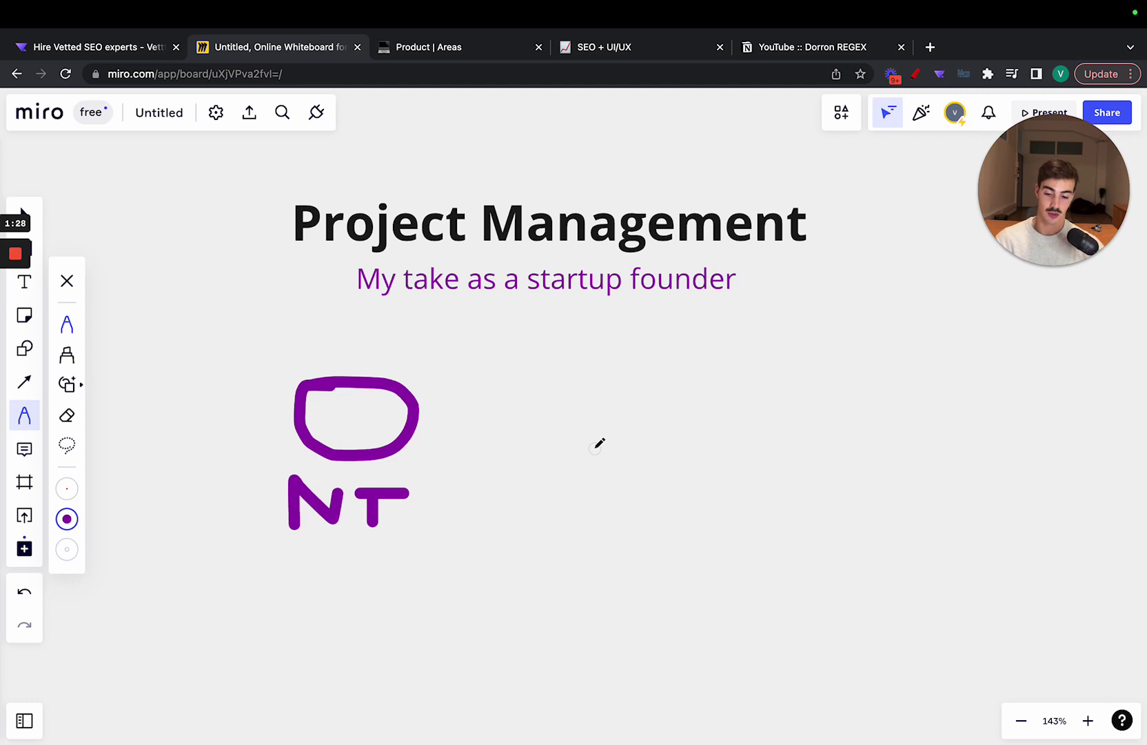
# Sketch two lower figures labelled M and T, each with an outline arc
pyautogui.scroll(-5, 218, 663)
pyautogui.hscroll(-3, 218, 663)
pyautogui.moveTo(307, 681)
pyautogui.mouseDown()
pyautogui.moveTo(309, 502)
pyautogui.moveTo(445, 504)
pyautogui.moveTo(429, 668)
pyautogui.moveTo(479, 630)
pyautogui.moveTo(533, 486)
pyautogui.moveTo(601, 638)
pyautogui.mouseUp()
pyautogui.moveTo(487, 448)
pyautogui.mouseDown()
pyautogui.moveTo(516, 448)
pyautogui.moveTo(507, 467)
pyautogui.mouseUp()
pyautogui.moveTo(362, 477)
pyautogui.mouseDown()
pyautogui.moveTo(364, 449)
pyautogui.moveTo(392, 445)
pyautogui.moveTo(395, 476)
pyautogui.mouseUp()
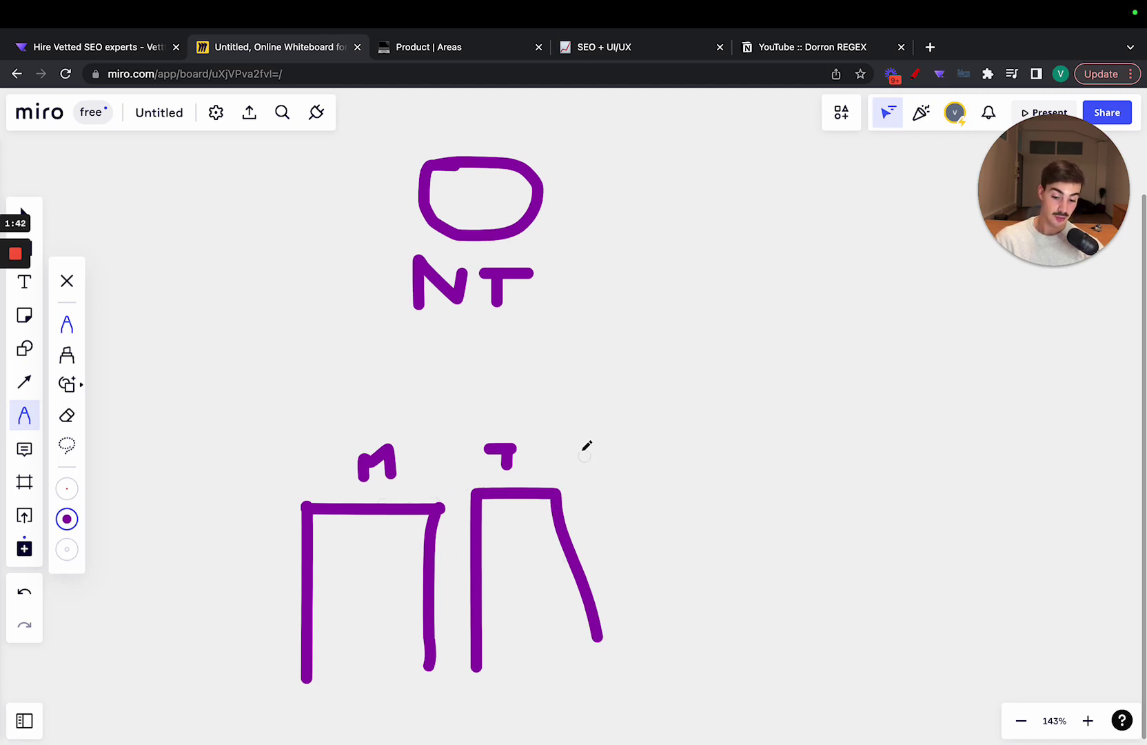
pyautogui.moveTo(585, 446)
pyautogui.mouseDown()
pyautogui.moveTo(448, 564)
pyautogui.moveTo(680, 604)
pyautogui.mouseUp()
pyautogui.moveTo(455, 460)
pyautogui.mouseDown()
pyautogui.moveTo(224, 655)
pyautogui.moveTo(394, 653)
pyautogui.mouseUp()
# Draw a second circle beside the oval with a T beneath it
pyautogui.scroll(6, 397, 653)
pyautogui.hscroll(6, 397, 652)
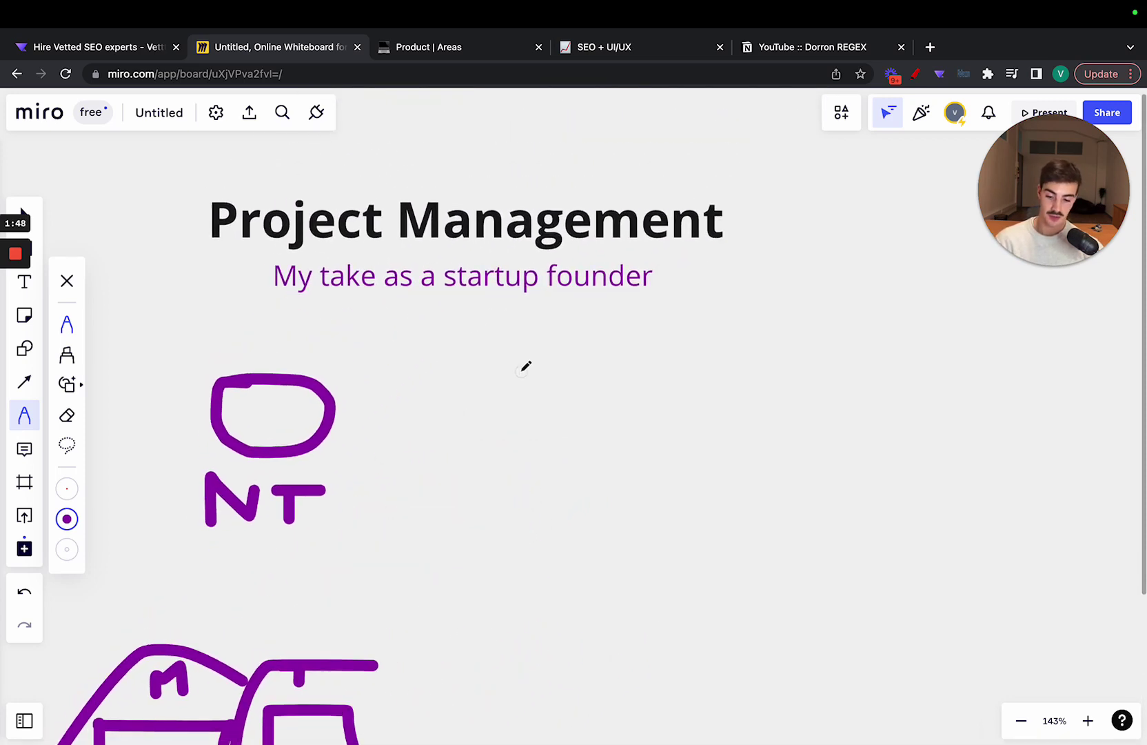
pyautogui.moveTo(526, 371)
pyautogui.mouseDown()
pyautogui.moveTo(475, 375)
pyautogui.moveTo(512, 460)
pyautogui.moveTo(544, 352)
pyautogui.moveTo(522, 355)
pyautogui.mouseUp()
pyautogui.moveTo(523, 484)
pyautogui.mouseDown()
pyautogui.moveTo(464, 484)
pyautogui.moveTo(496, 558)
pyautogui.mouseUp()
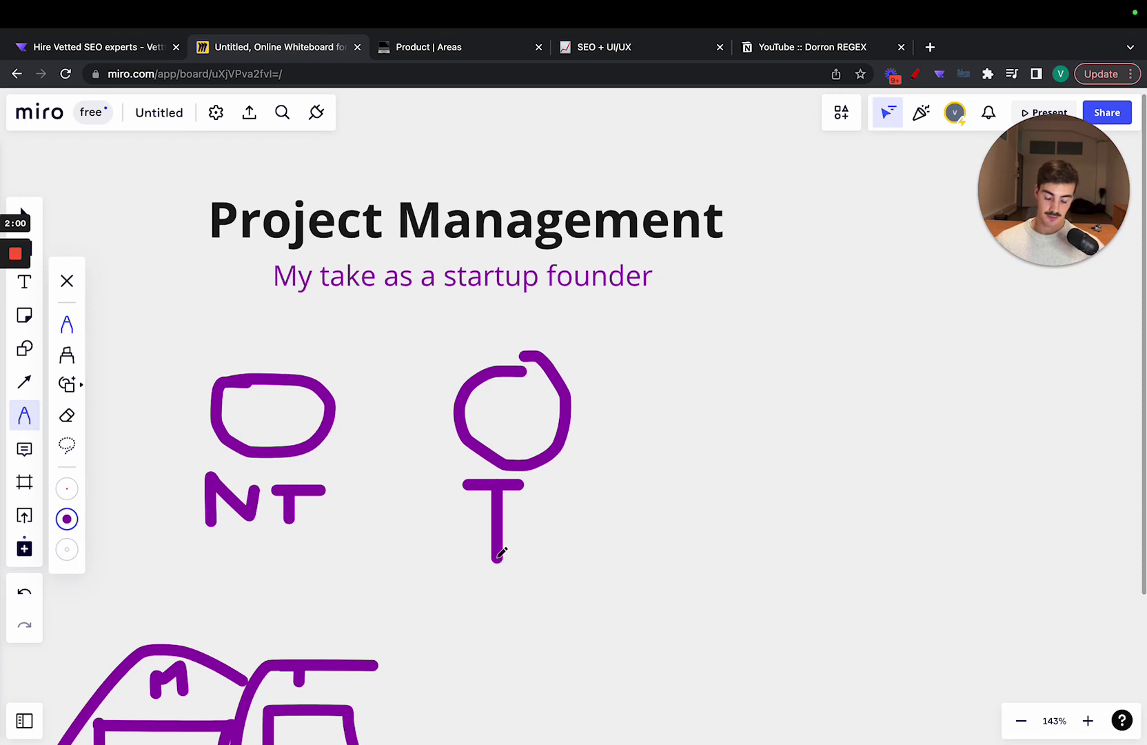
# Draw a rounded box around both circle sketches and an arrow pointing at the title
pyautogui.hscroll(-2, 501, 553)
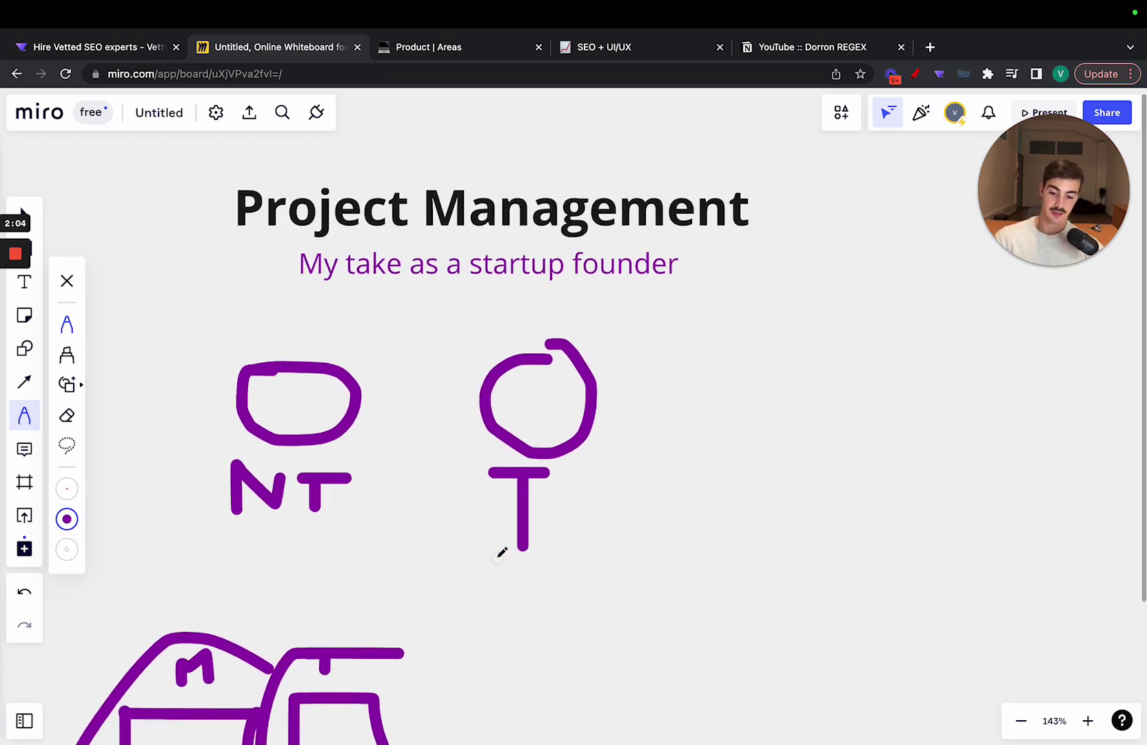
pyautogui.moveTo(178, 325)
pyautogui.mouseDown()
pyautogui.moveTo(179, 454)
pyautogui.moveTo(236, 562)
pyautogui.moveTo(656, 551)
pyautogui.moveTo(666, 309)
pyautogui.moveTo(297, 285)
pyautogui.moveTo(176, 309)
pyautogui.moveTo(183, 323)
pyautogui.mouseUp()
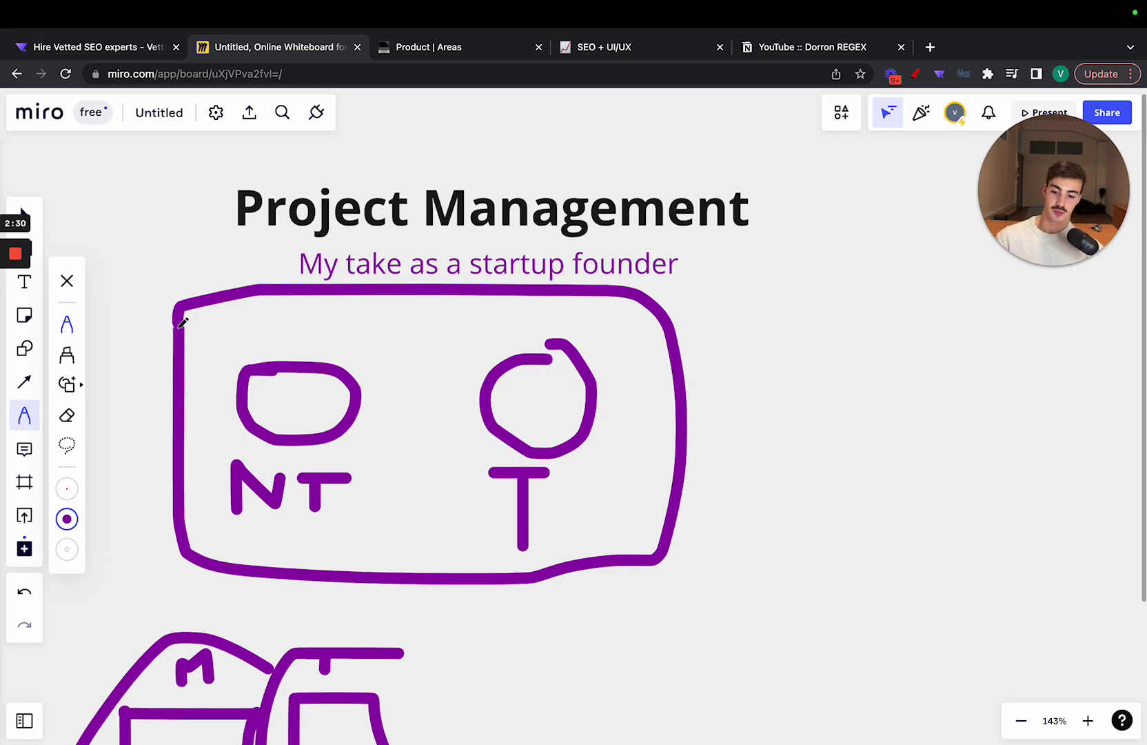
pyautogui.moveTo(573, 345); pyautogui.dragTo(525, 353)
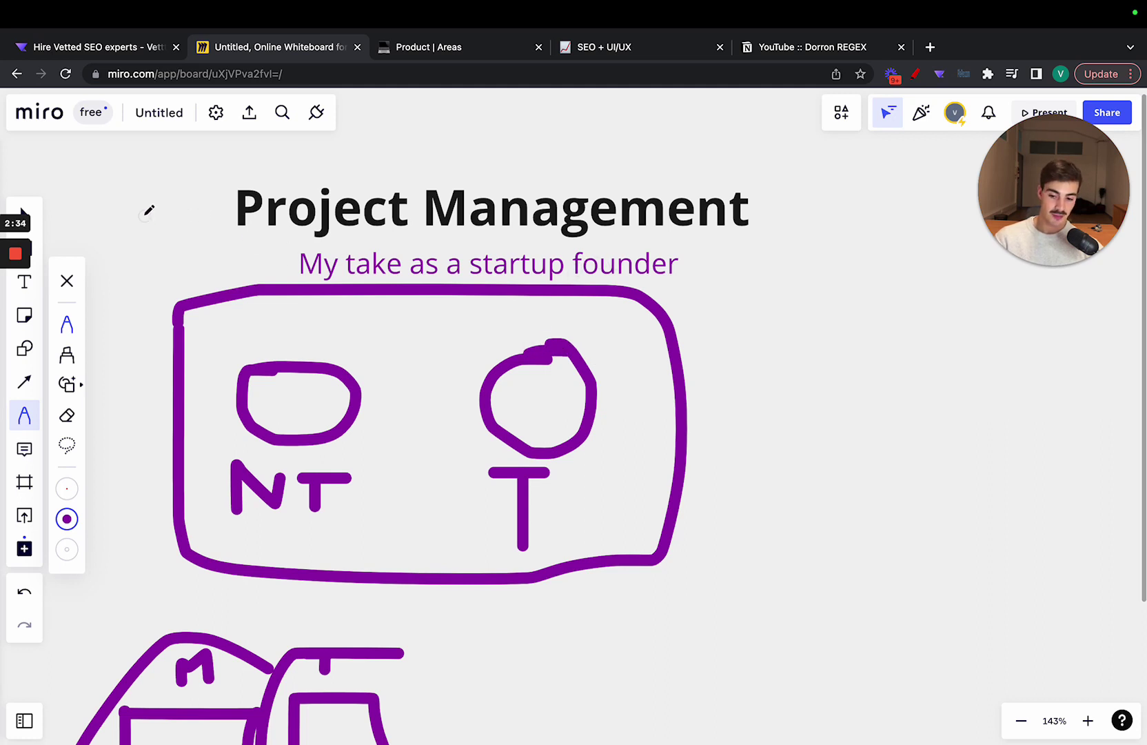
pyautogui.moveTo(143, 215)
pyautogui.mouseDown()
pyautogui.moveTo(225, 207)
pyautogui.moveTo(216, 204)
pyautogui.mouseUp()
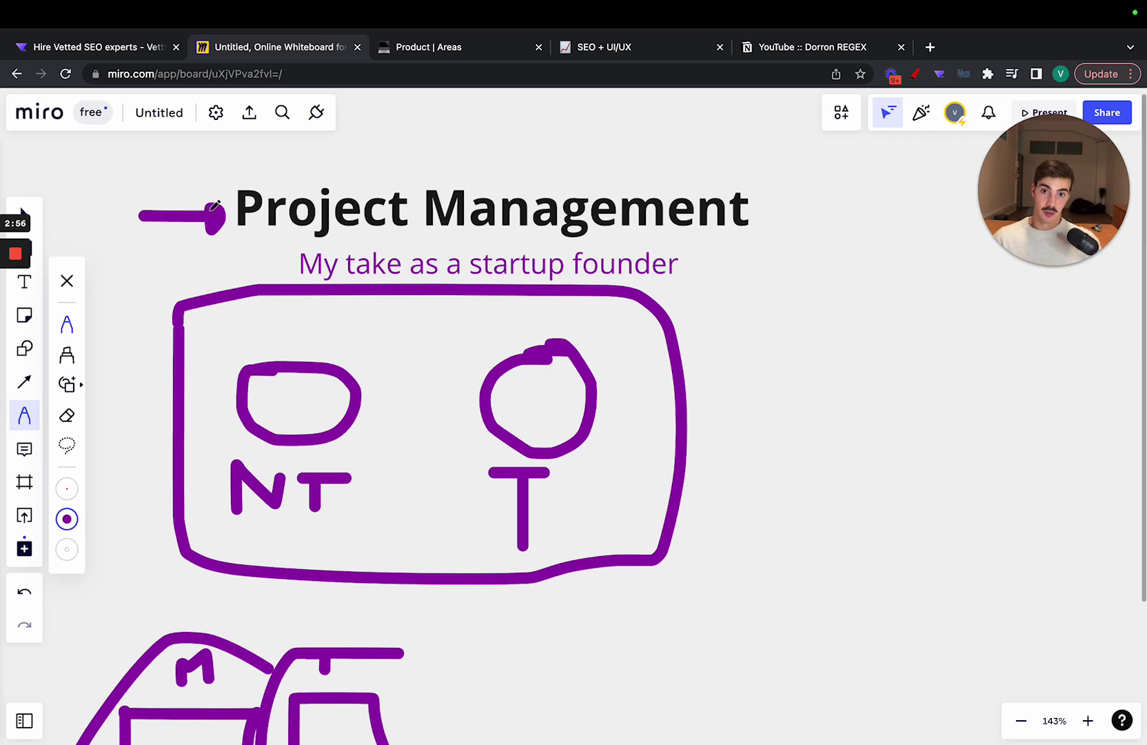
# Add a row of three dots right of the sketches, then switch to the Notion Product board
pyautogui.hscroll(3, 580, 354)
pyautogui.scroll(1, 580, 354)
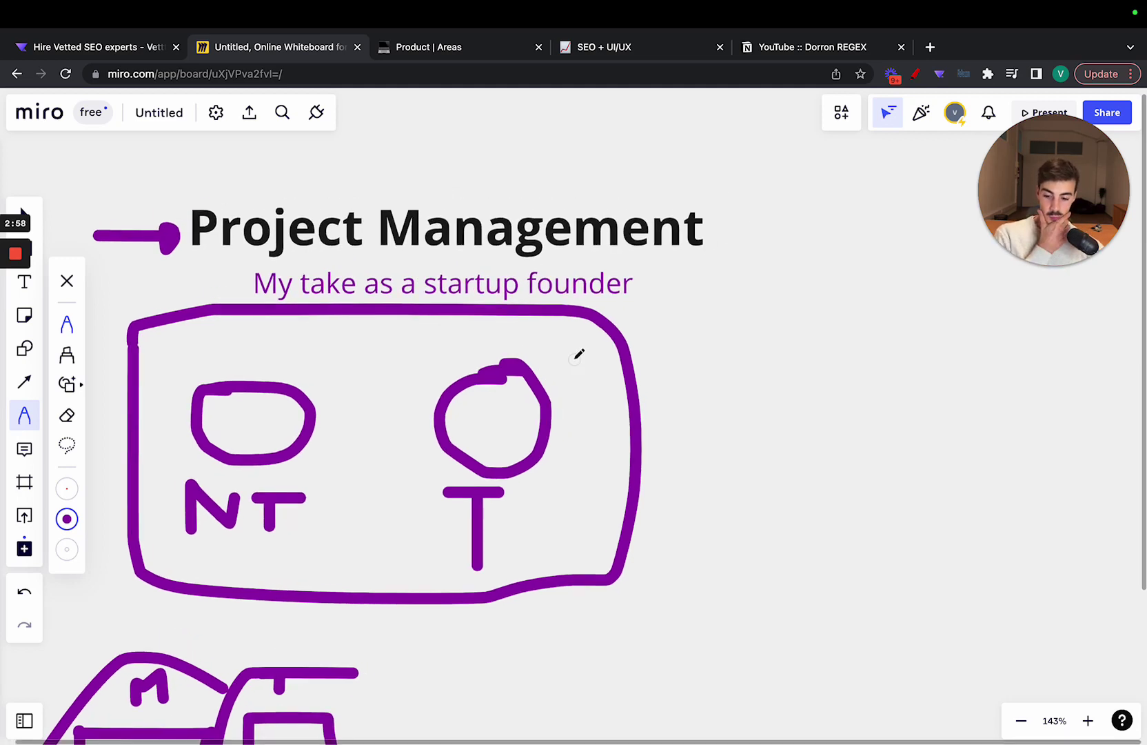
pyautogui.scroll(-3, 579, 354)
pyautogui.hscroll(2, 580, 354)
pyautogui.scroll(-1, 580, 354)
pyautogui.click(696, 323)
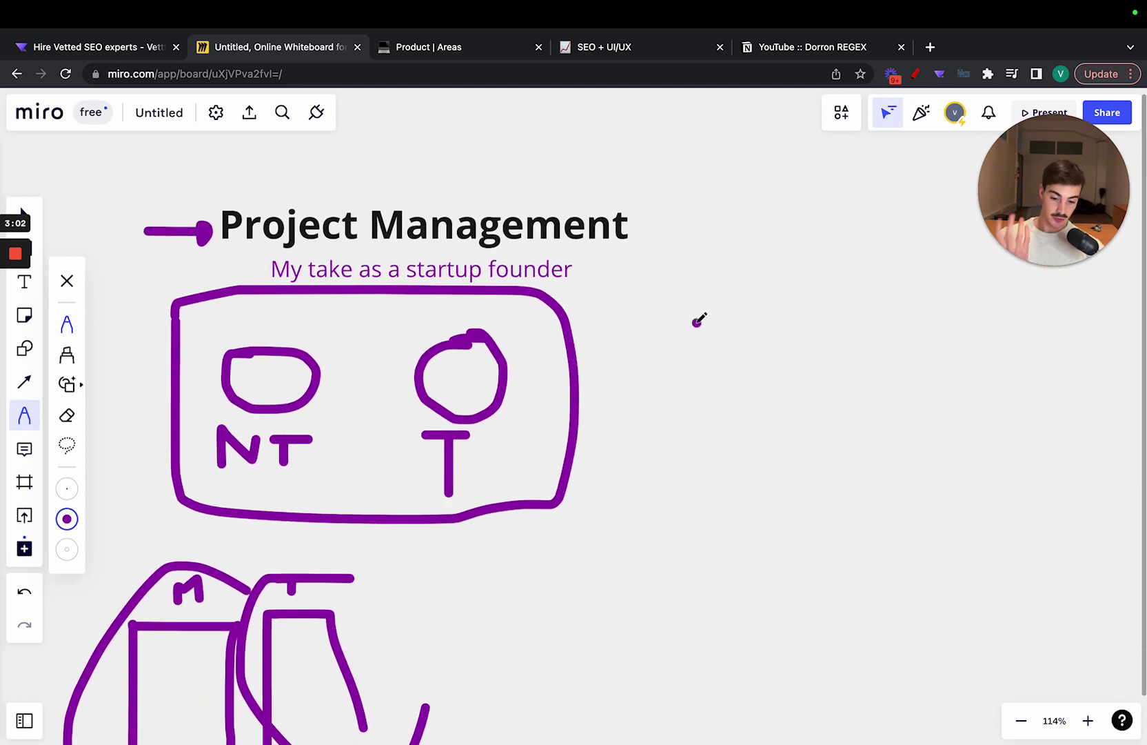
pyautogui.click(738, 321)
pyautogui.click(773, 321)
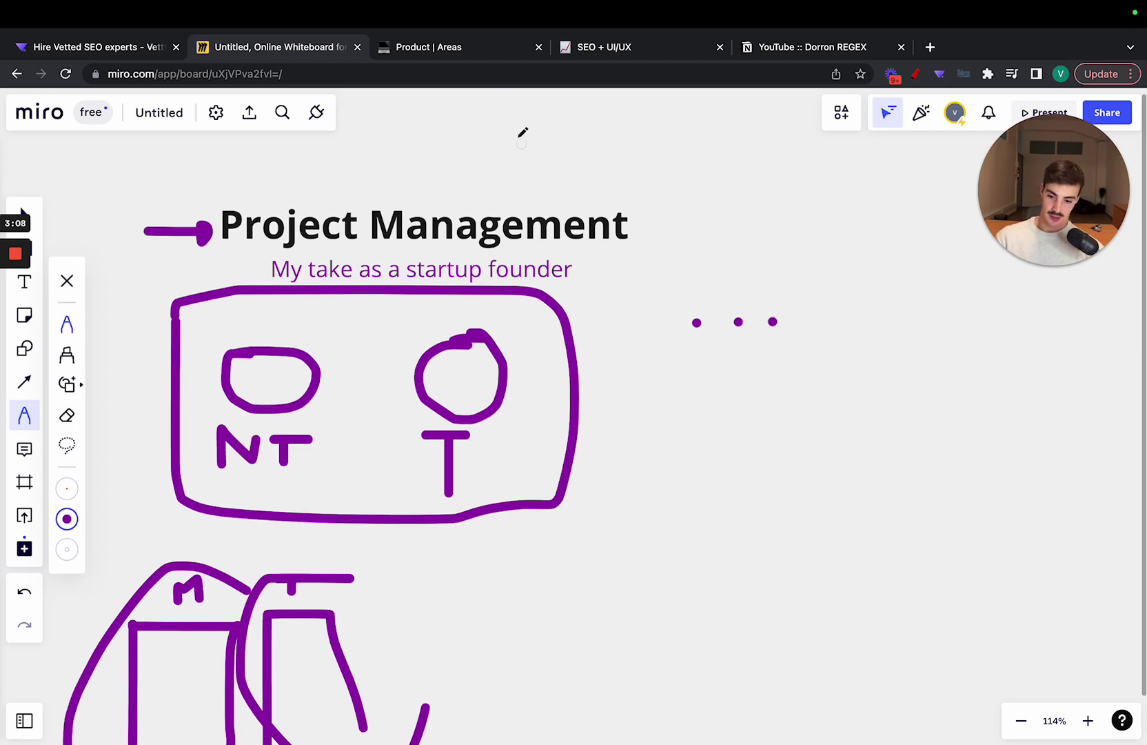
pyautogui.click(455, 48)
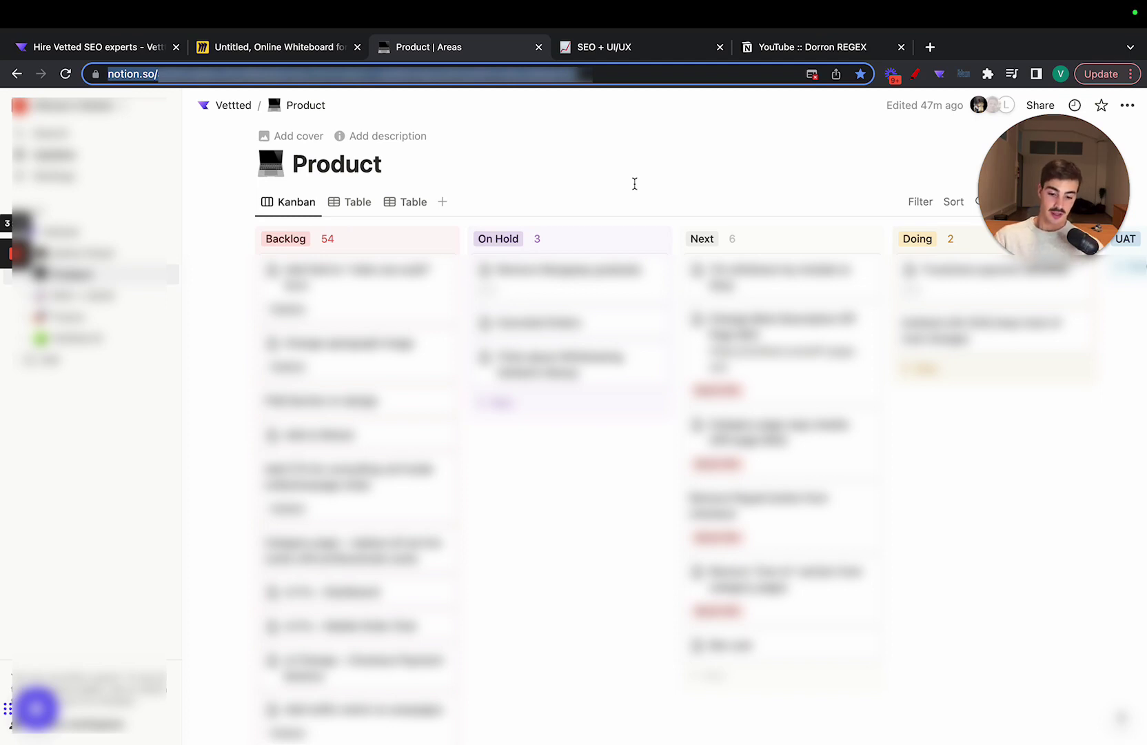
# Scroll the Product Kanban right to reveal the UAT and Done columns
pyautogui.hscroll(3, 634, 183)
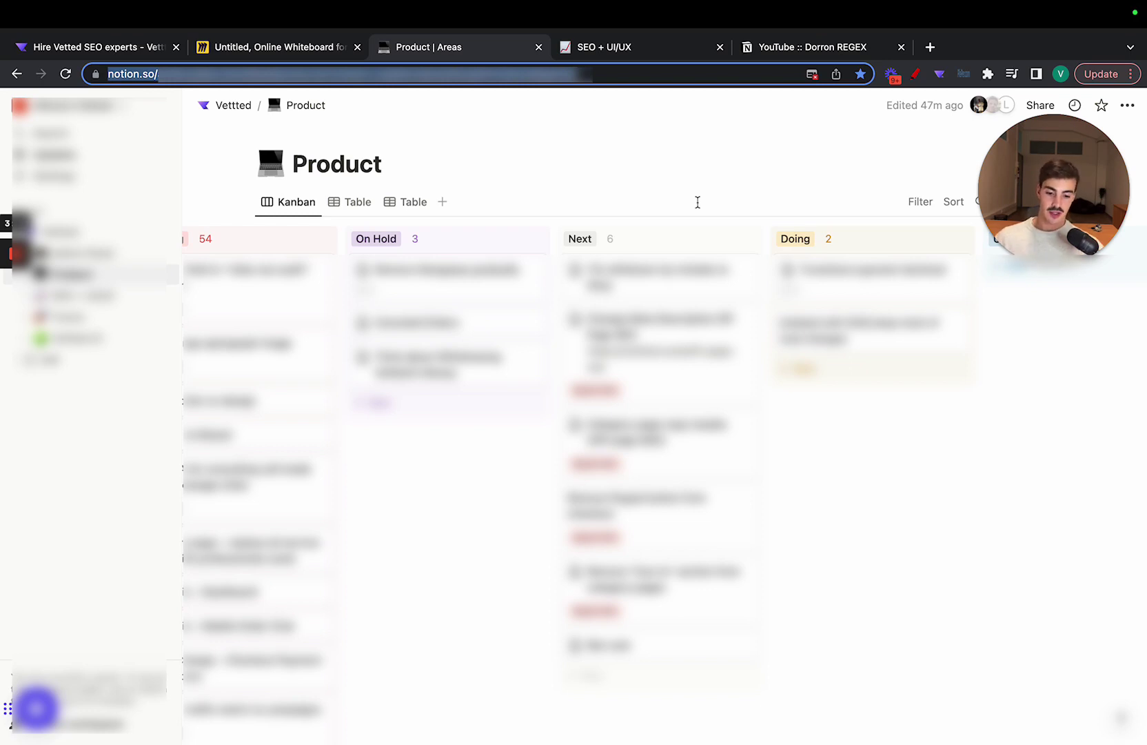
pyautogui.hscroll(3, 698, 202)
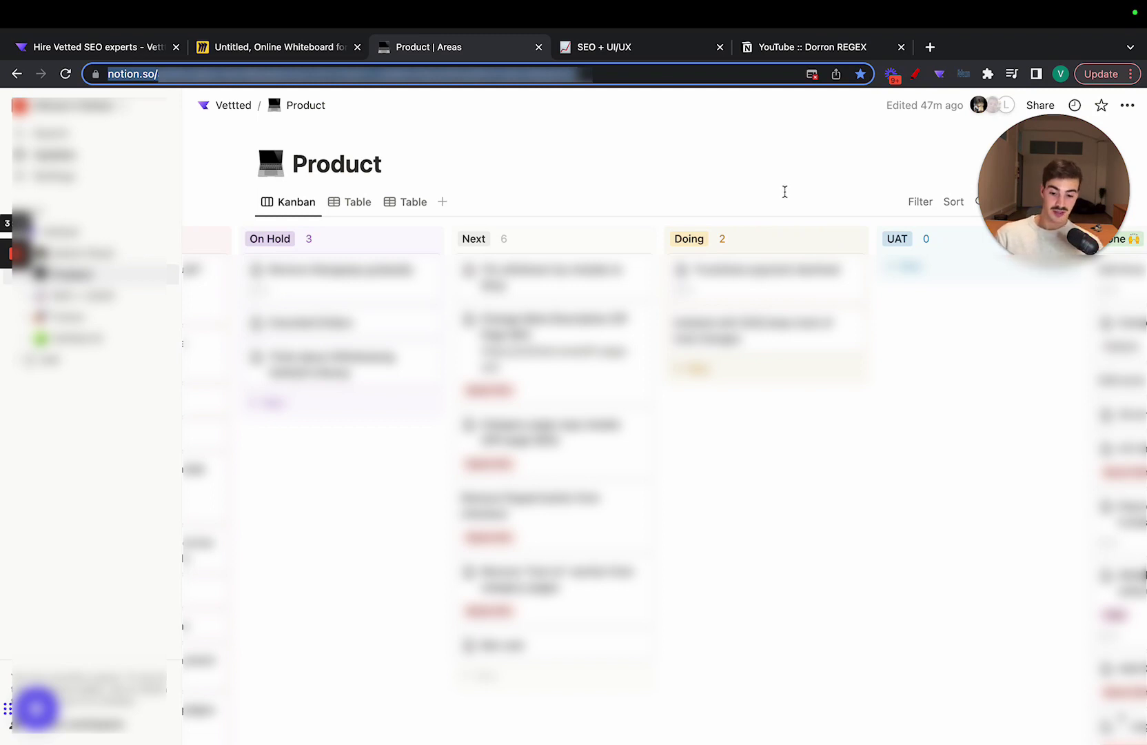
pyautogui.moveTo(742, 276); pyautogui.dragTo(441, 257)
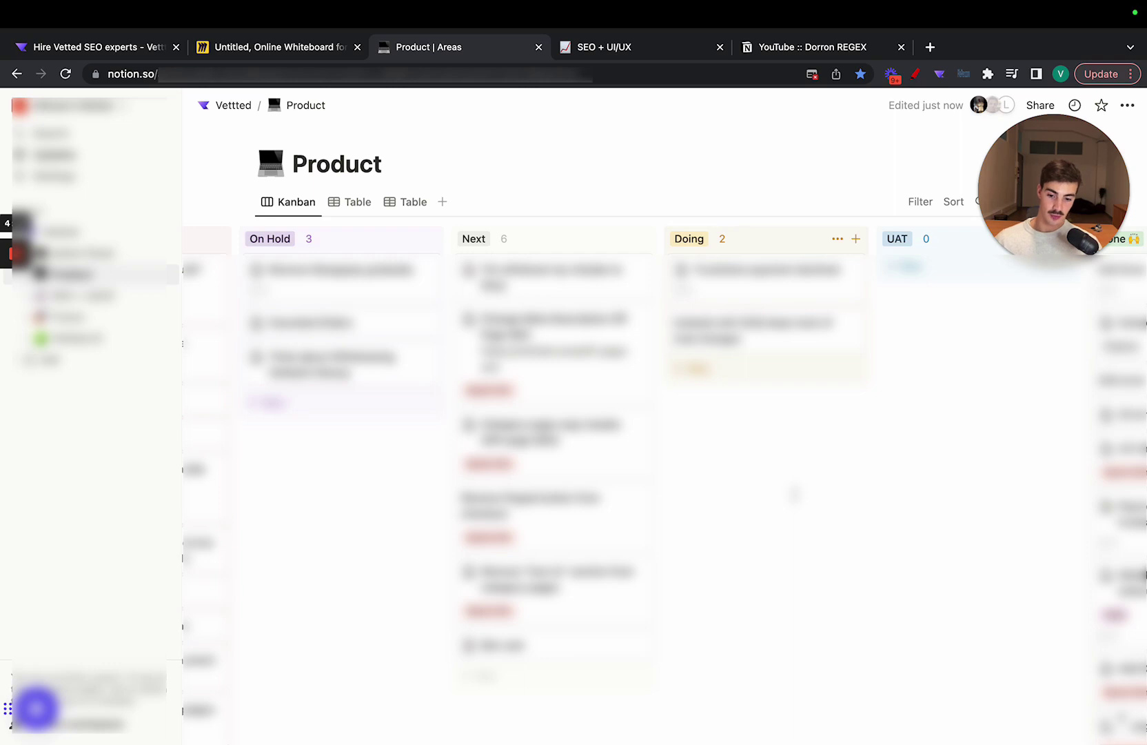
pyautogui.hscroll(-5, 794, 494)
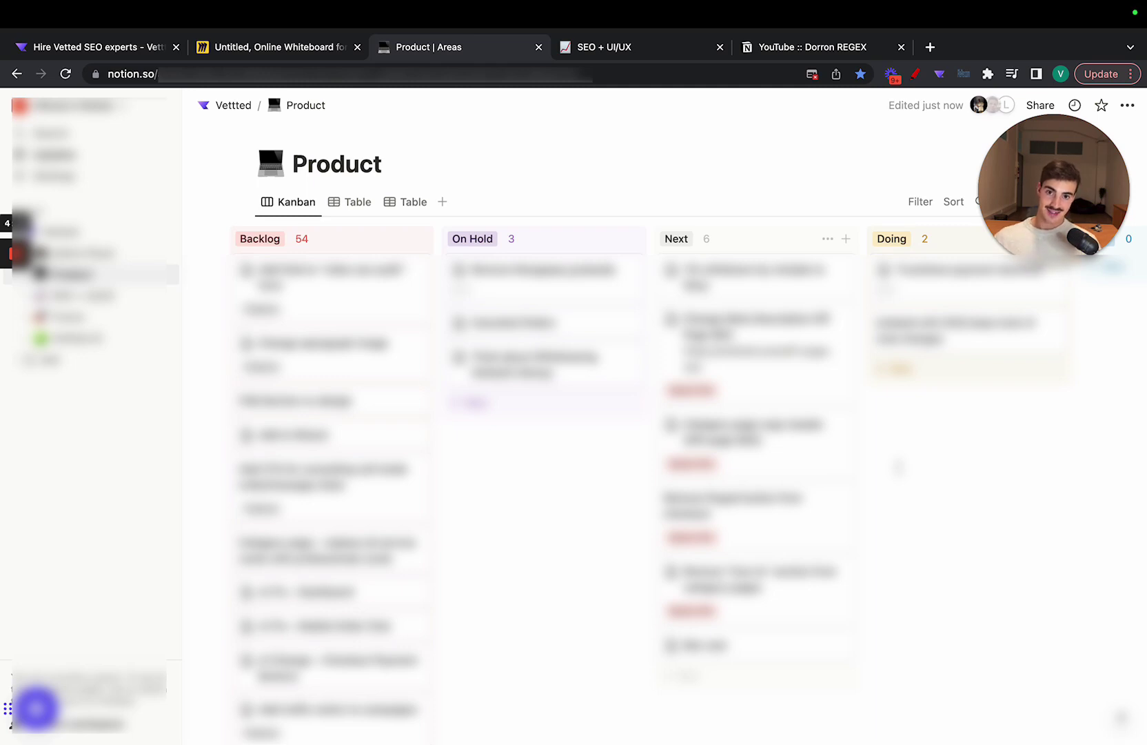
# Scan the Product Kanban from Backlog through Done, then switch to the Tasks board
pyautogui.hscroll(1, 898, 467)
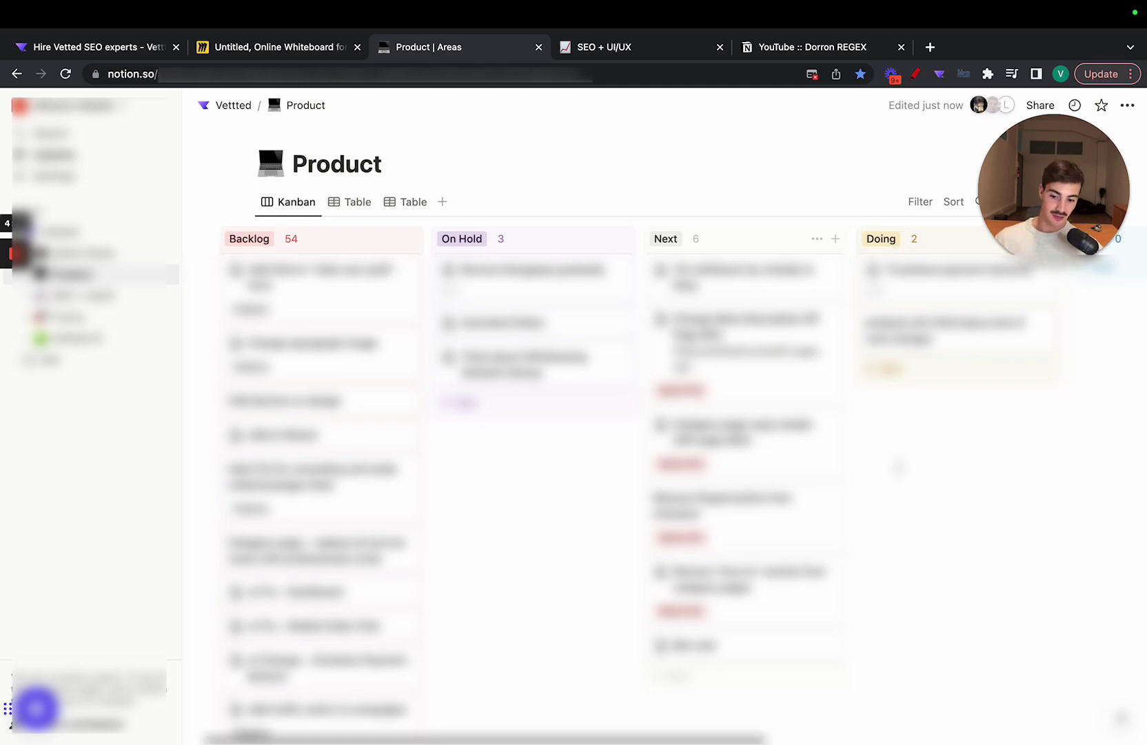
pyautogui.hscroll(10, 859, 369)
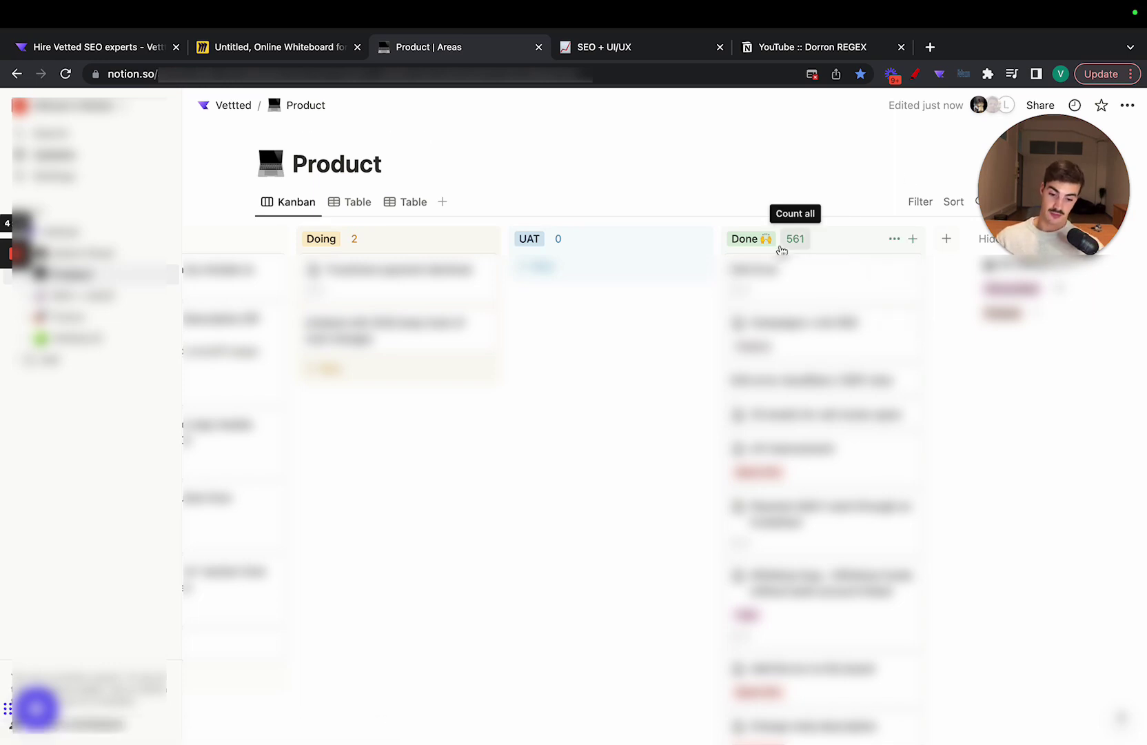
pyautogui.scroll(-5, 781, 249)
pyautogui.scroll(8, 781, 276)
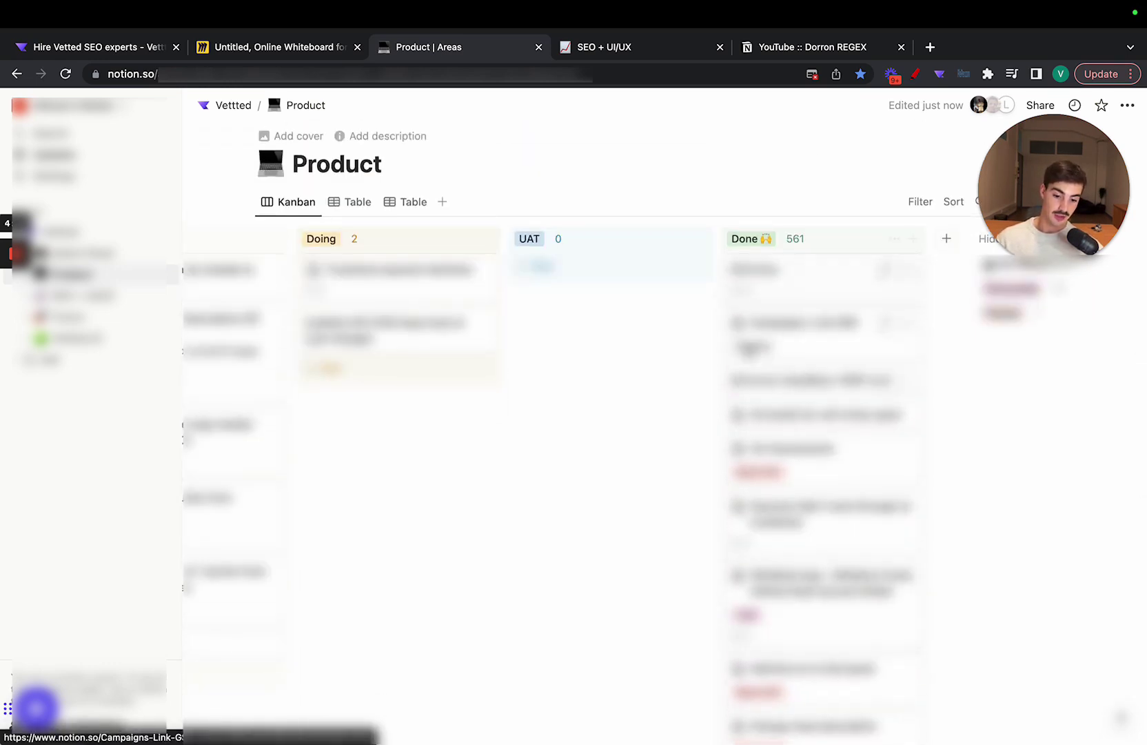
pyautogui.hscroll(-5, 679, 353)
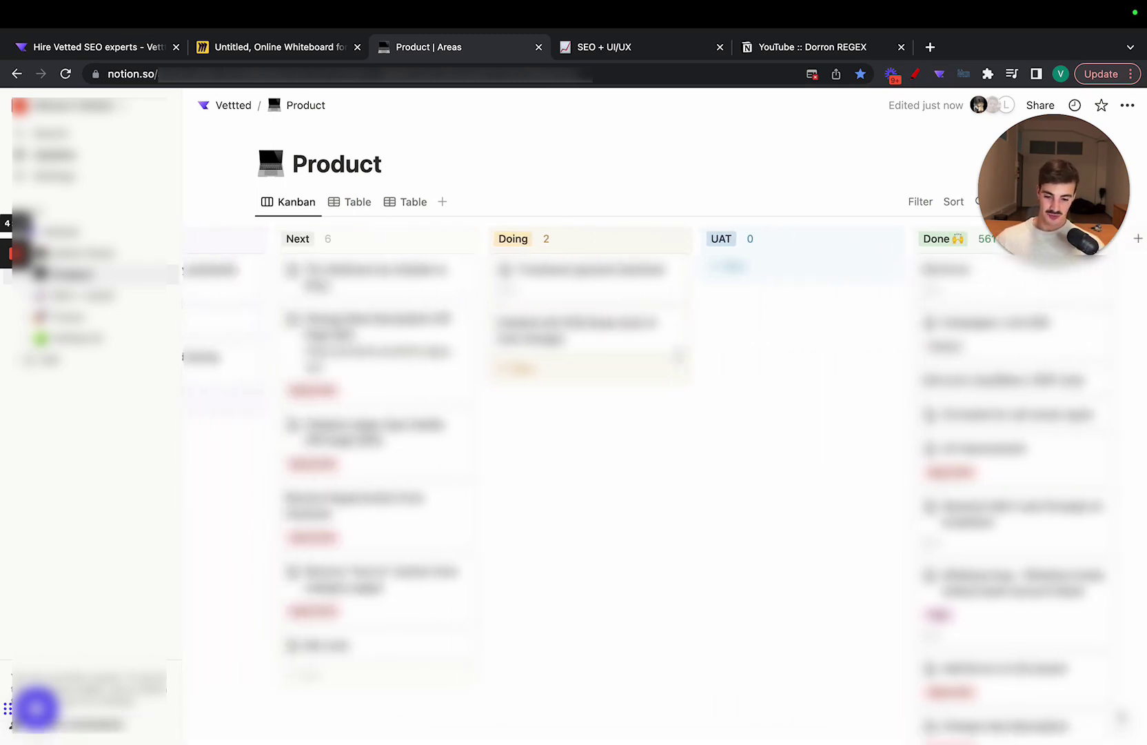
pyautogui.hscroll(-4, 667, 505)
pyautogui.hscroll(-3, 536, 422)
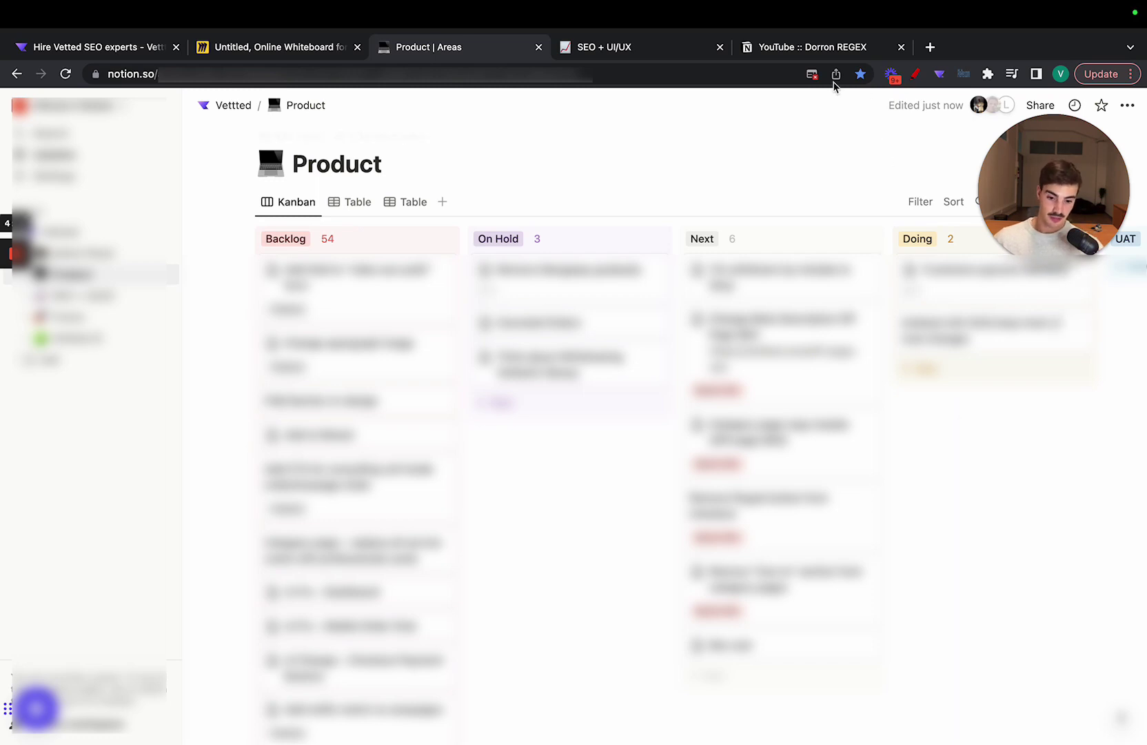
pyautogui.click(824, 48)
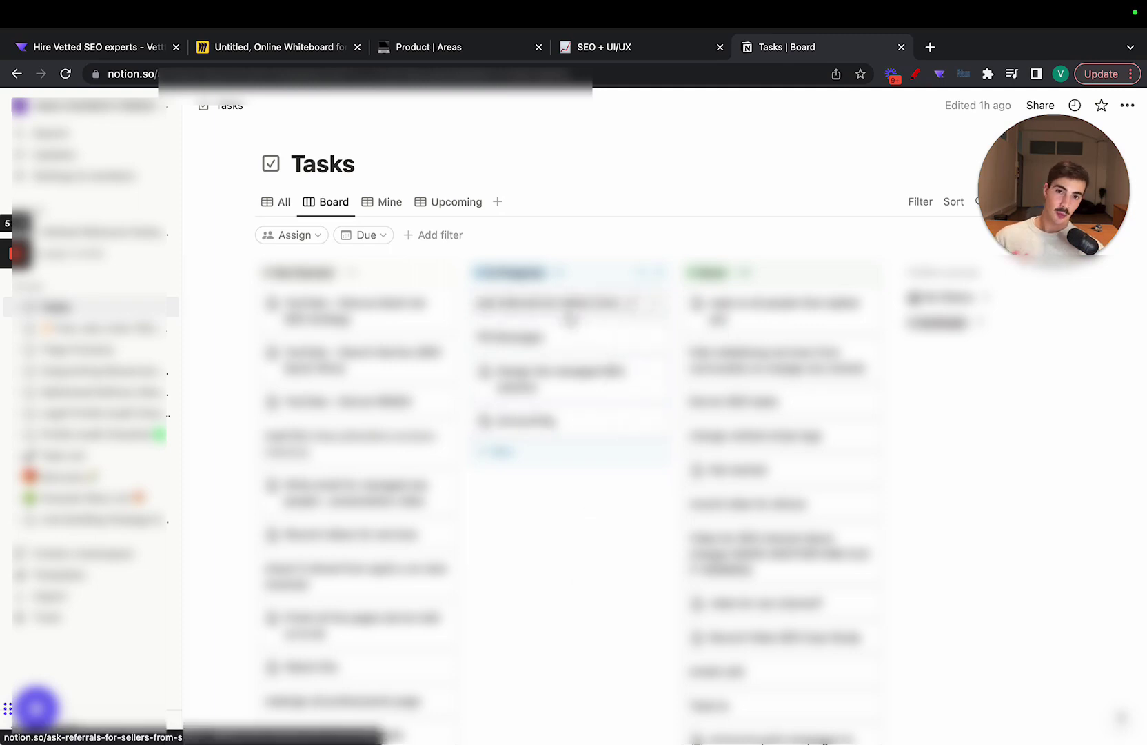
# Move the top In Progress card to the next column, undo it, then preview and close the card
pyautogui.moveTo(570, 318); pyautogui.dragTo(731, 303)
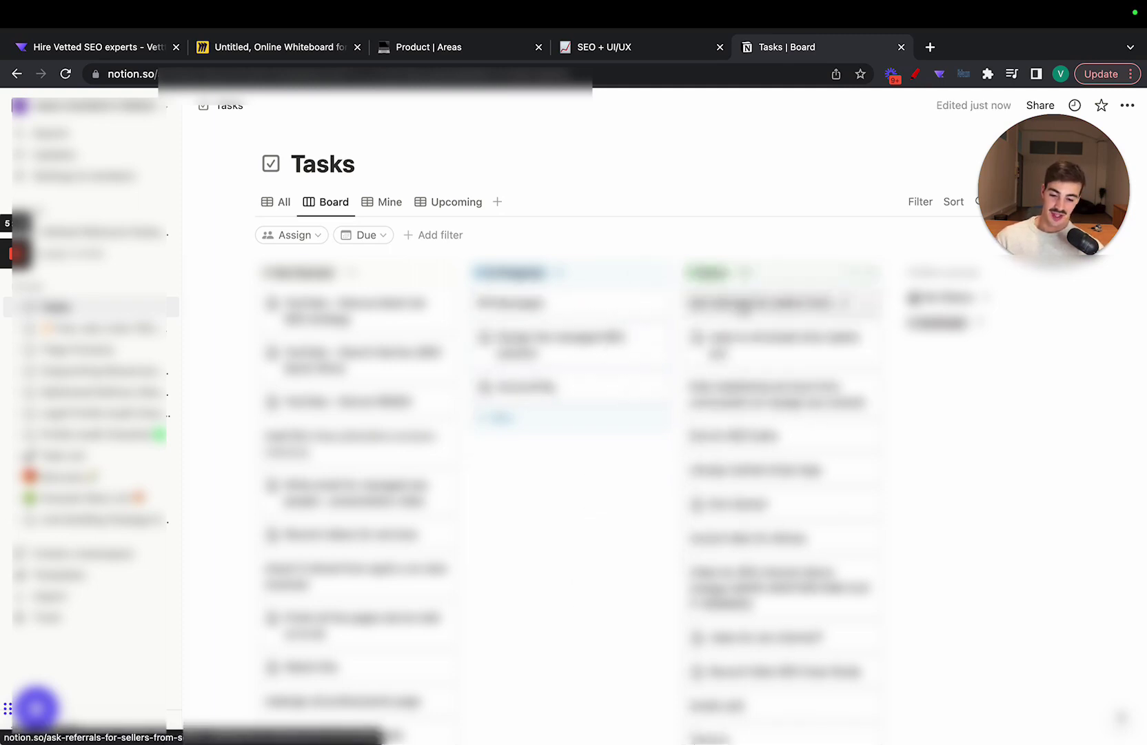
pyautogui.hotkey('ctrl', 'z')
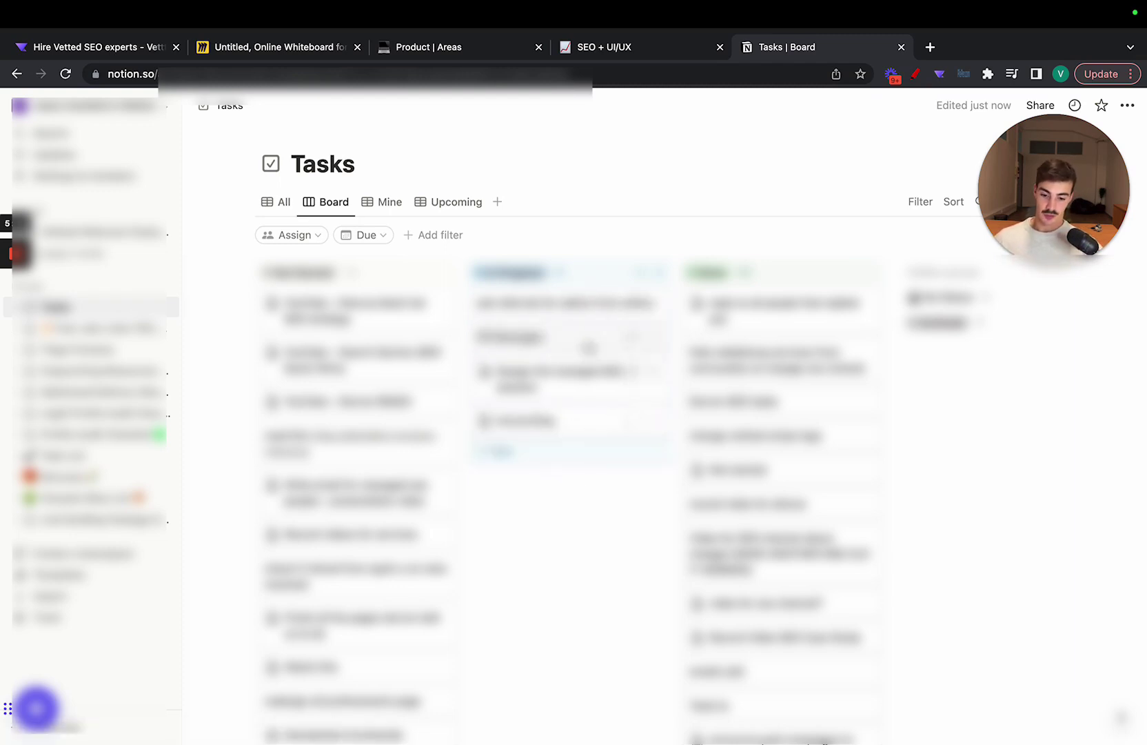
pyautogui.click(603, 320)
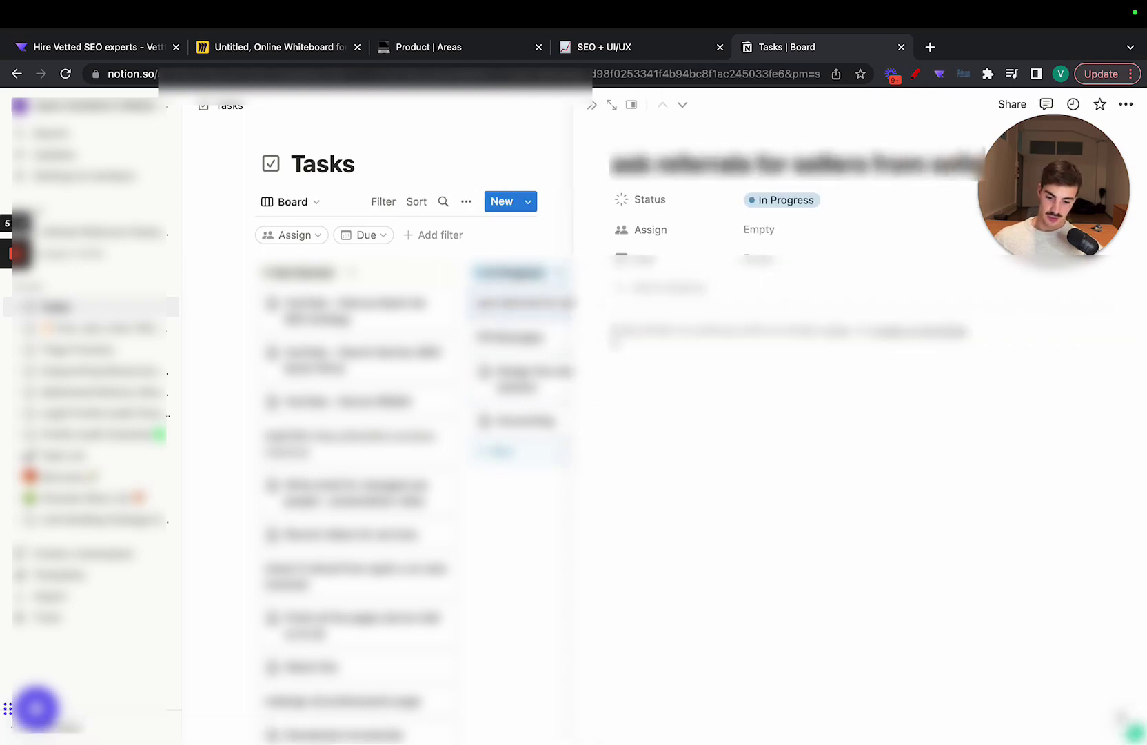
pyautogui.click(504, 580)
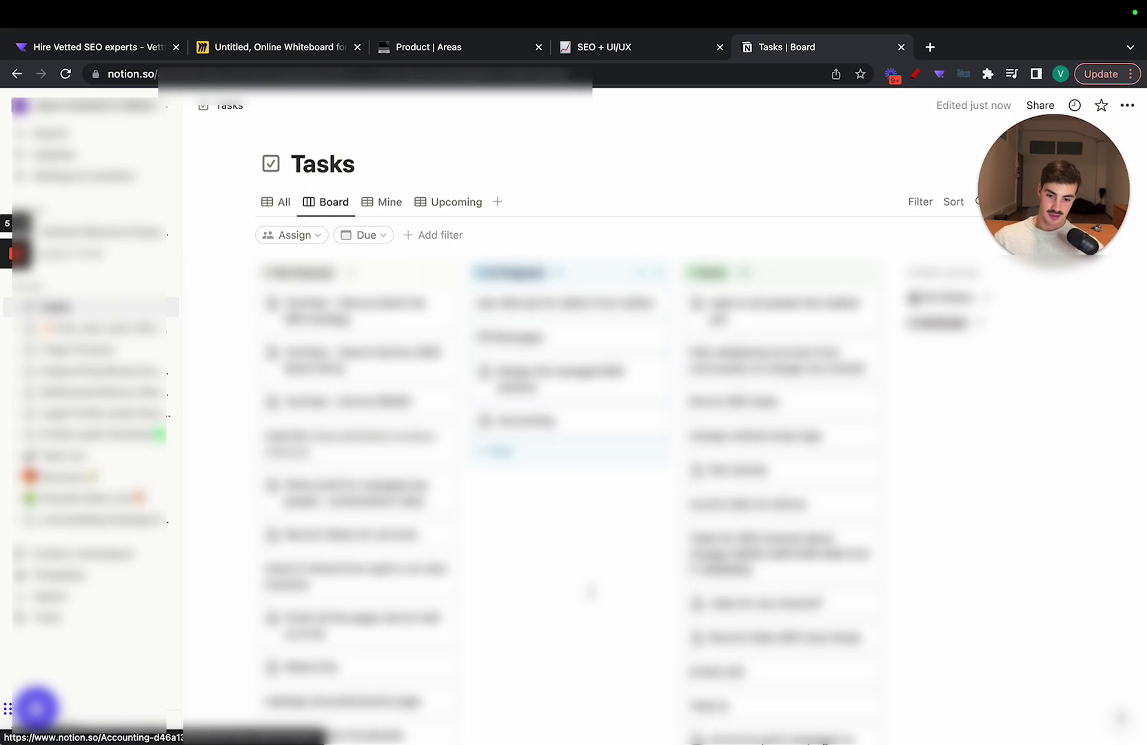
# Glance at the SEO + UI/UX board, then return to the Miro whiteboard
pyautogui.click(631, 55)
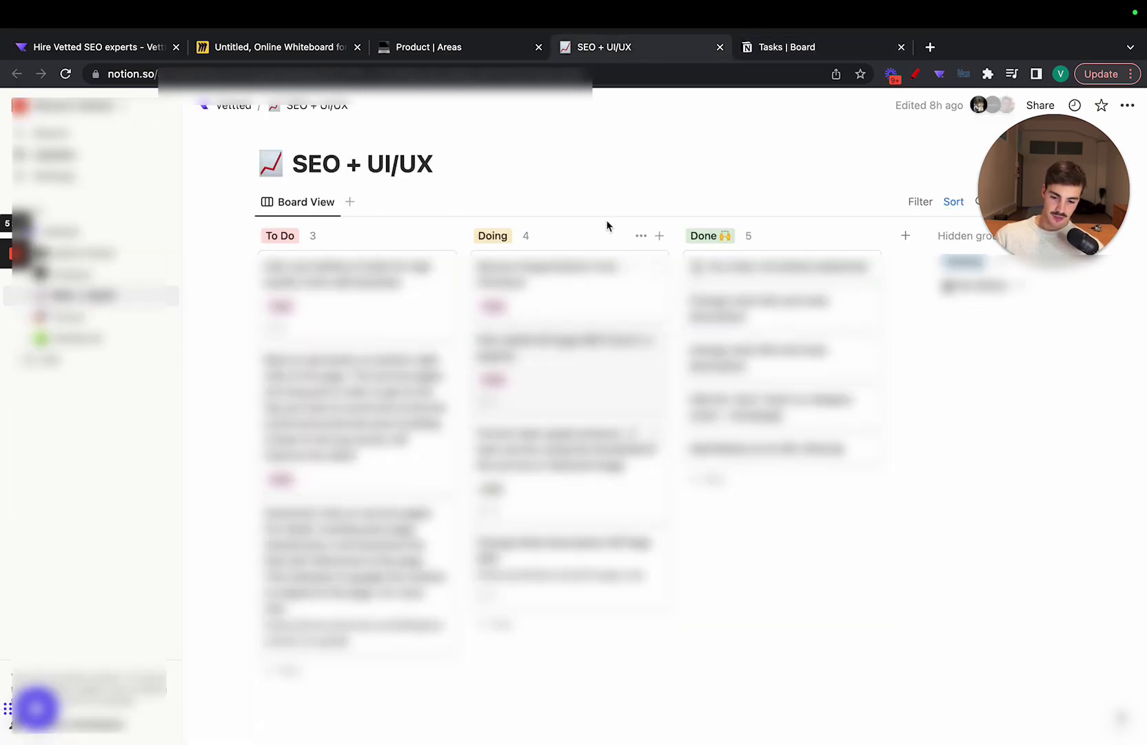
pyautogui.click(298, 61)
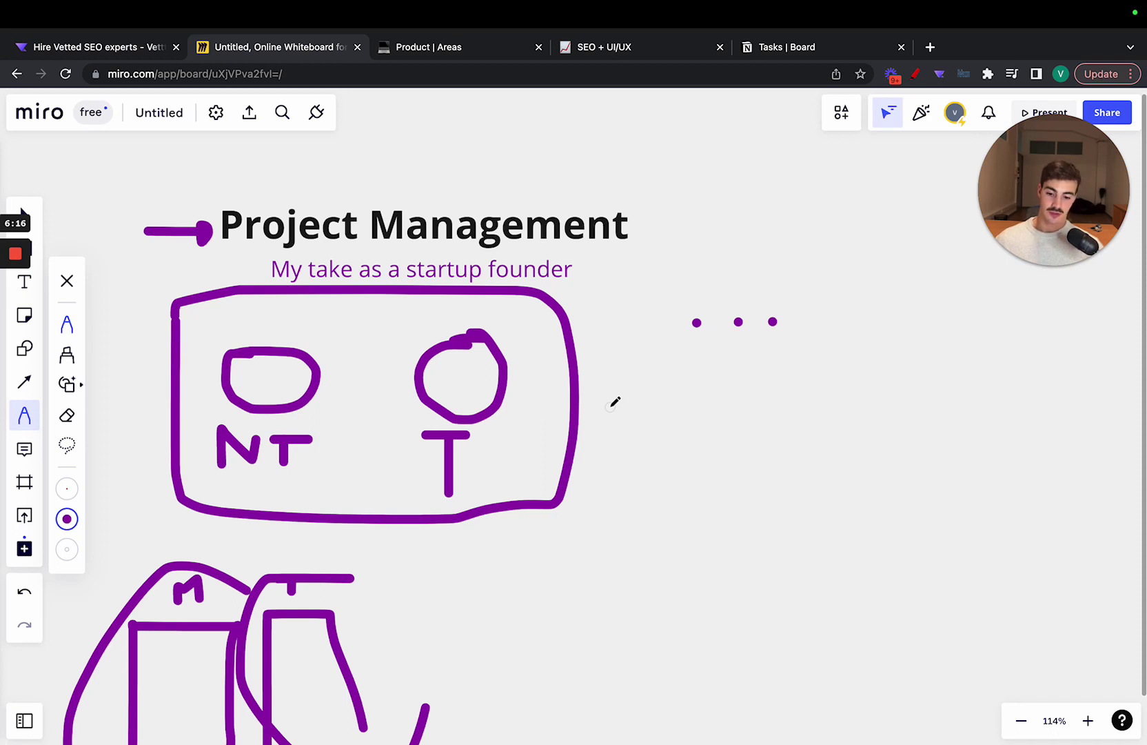
# Write S and N to the right of the founder sketch and circle the S
pyautogui.moveTo(748, 479); pyautogui.dragTo(710, 534)
pyautogui.moveTo(843, 513)
pyautogui.mouseDown()
pyautogui.moveTo(845, 453)
pyautogui.moveTo(877, 486)
pyautogui.moveTo(884, 452)
pyautogui.mouseUp()
pyautogui.moveTo(786, 445)
pyautogui.mouseDown()
pyautogui.moveTo(700, 510)
pyautogui.moveTo(791, 525)
pyautogui.moveTo(845, 398)
pyautogui.moveTo(934, 482)
pyautogui.moveTo(804, 506)
pyautogui.mouseUp()
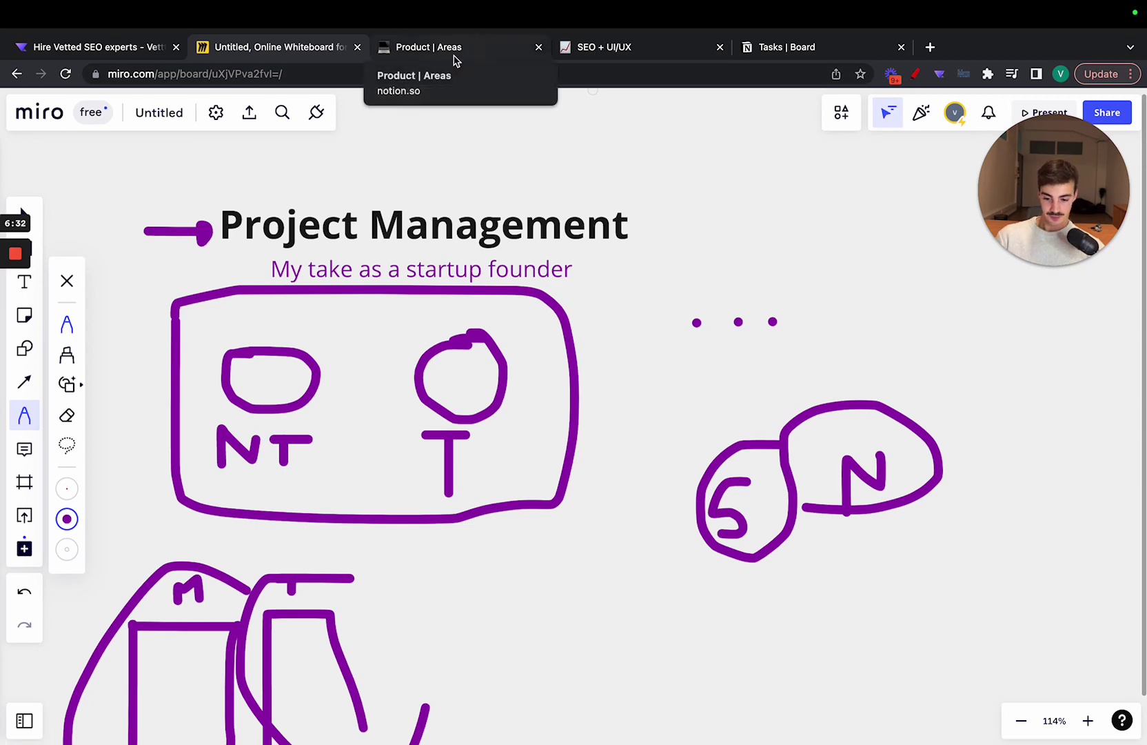
pyautogui.scroll(-3, 697, 427)
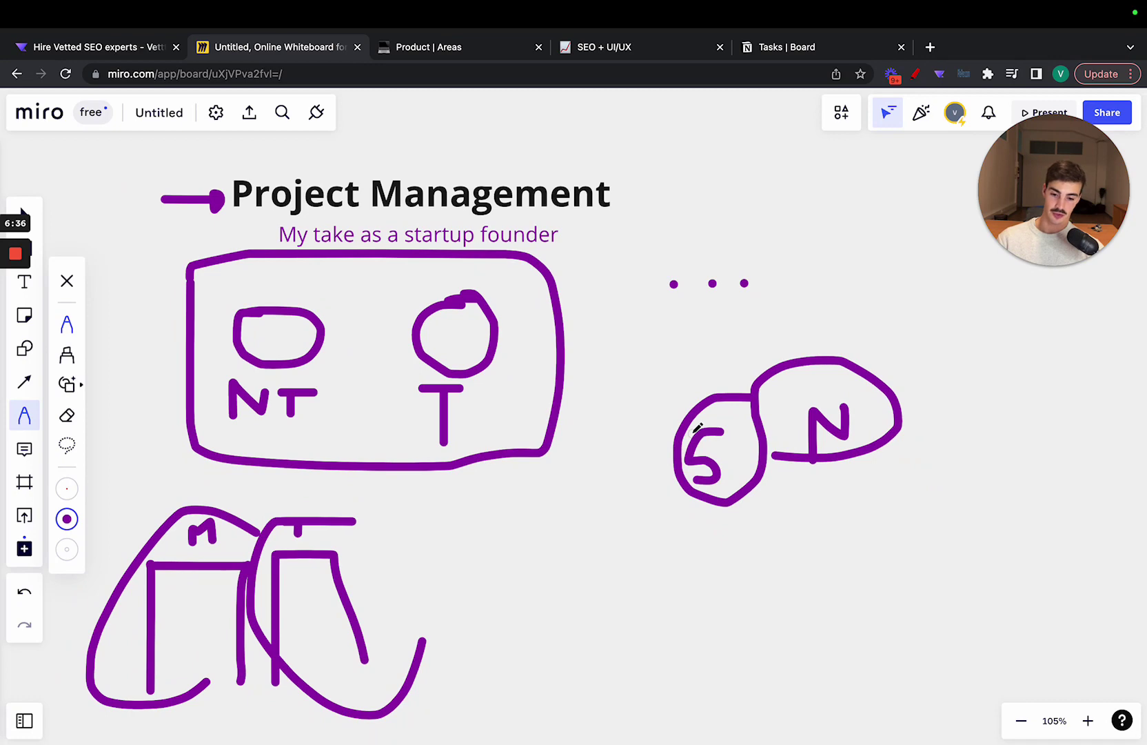
pyautogui.hscroll(-2, 697, 427)
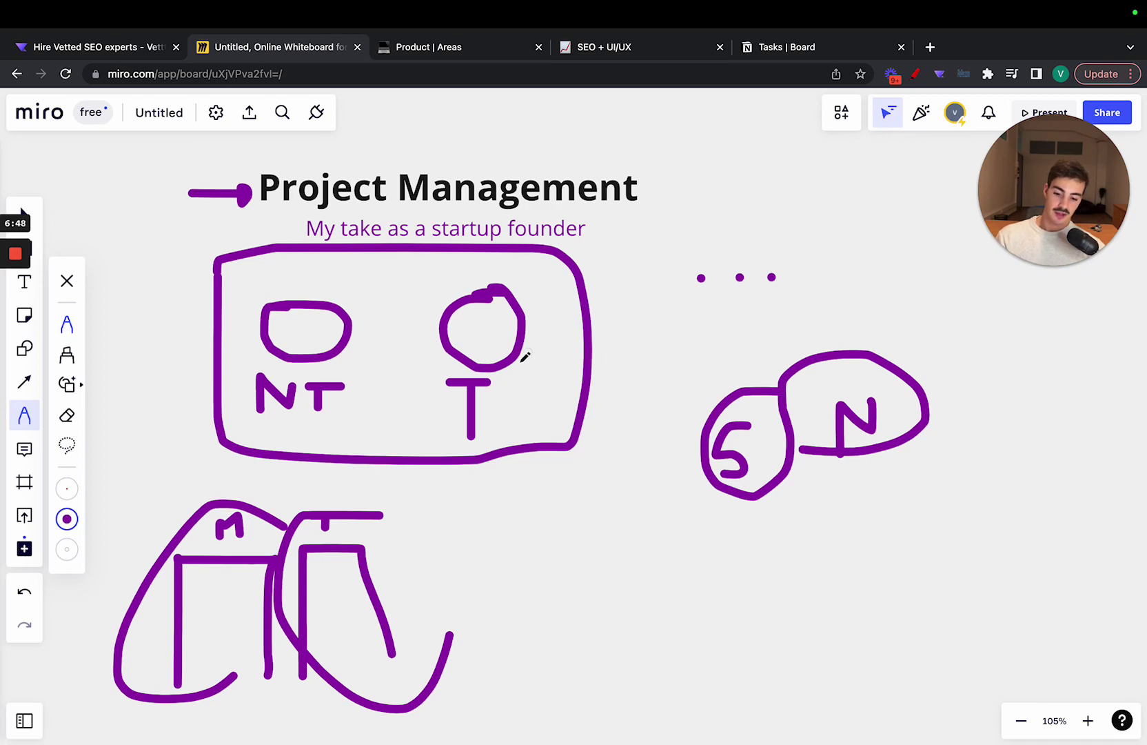
pyautogui.scroll(2, 614, 448)
pyautogui.hscroll(2, 614, 448)
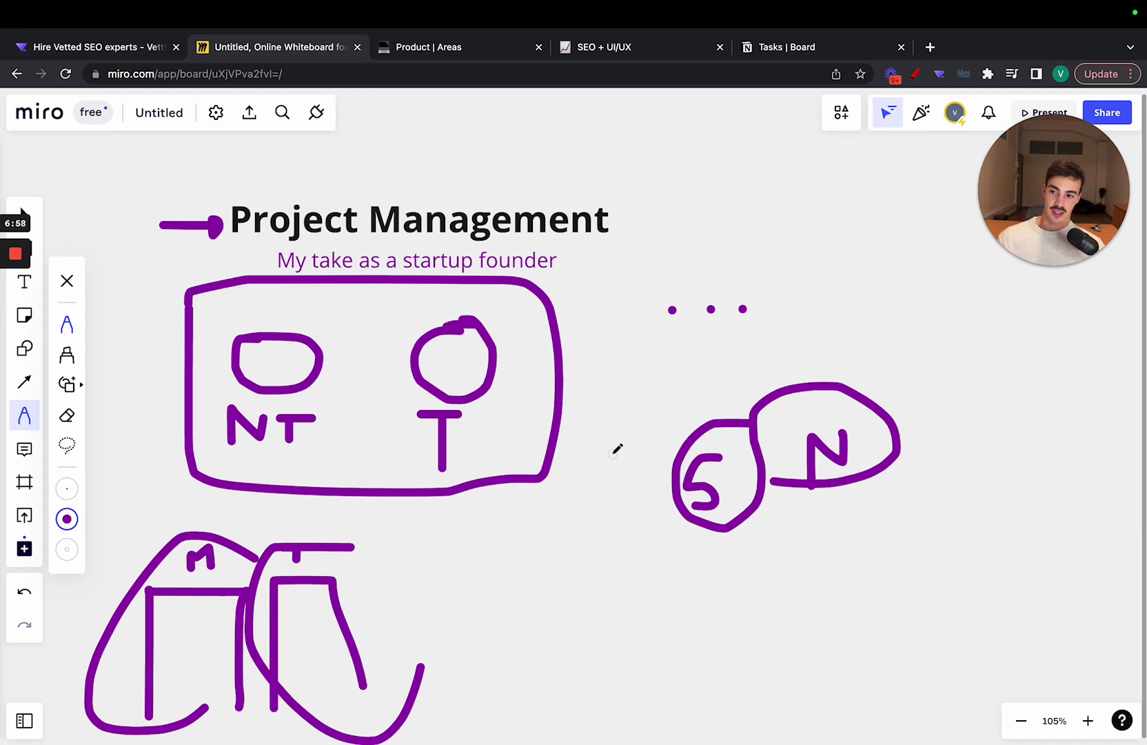
pyautogui.moveTo(1052, 234)
pyautogui.click(1041, 266)
pyautogui.moveTo(926, 257); pyautogui.dragTo(503, 322)
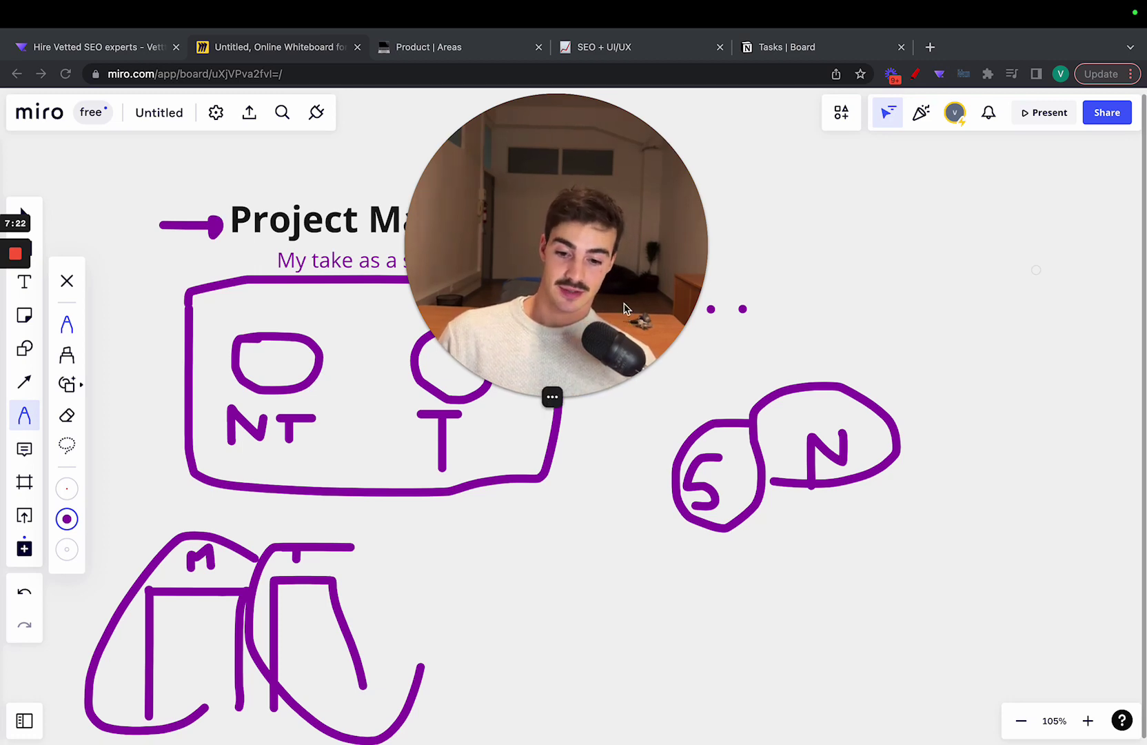
pyautogui.moveTo(623, 295); pyautogui.dragTo(926, 580)
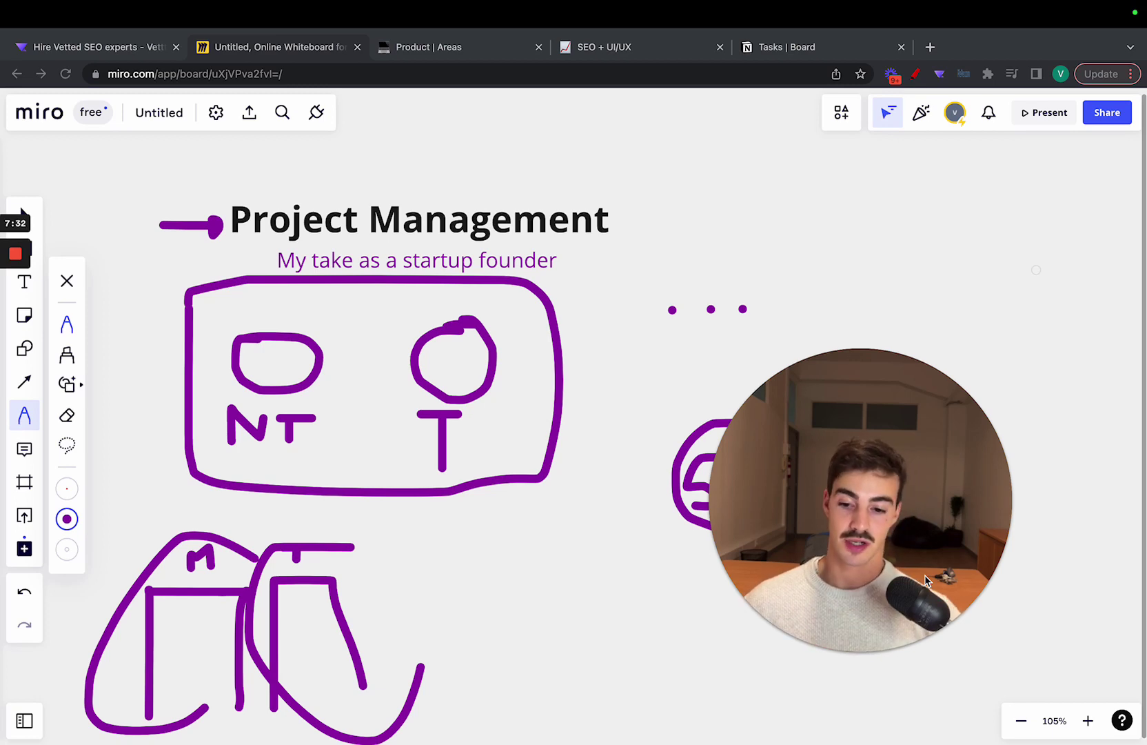
pyautogui.moveTo(867, 478)
pyautogui.mouseDown()
pyautogui.moveTo(930, 309)
pyautogui.moveTo(897, 264)
pyautogui.mouseUp()
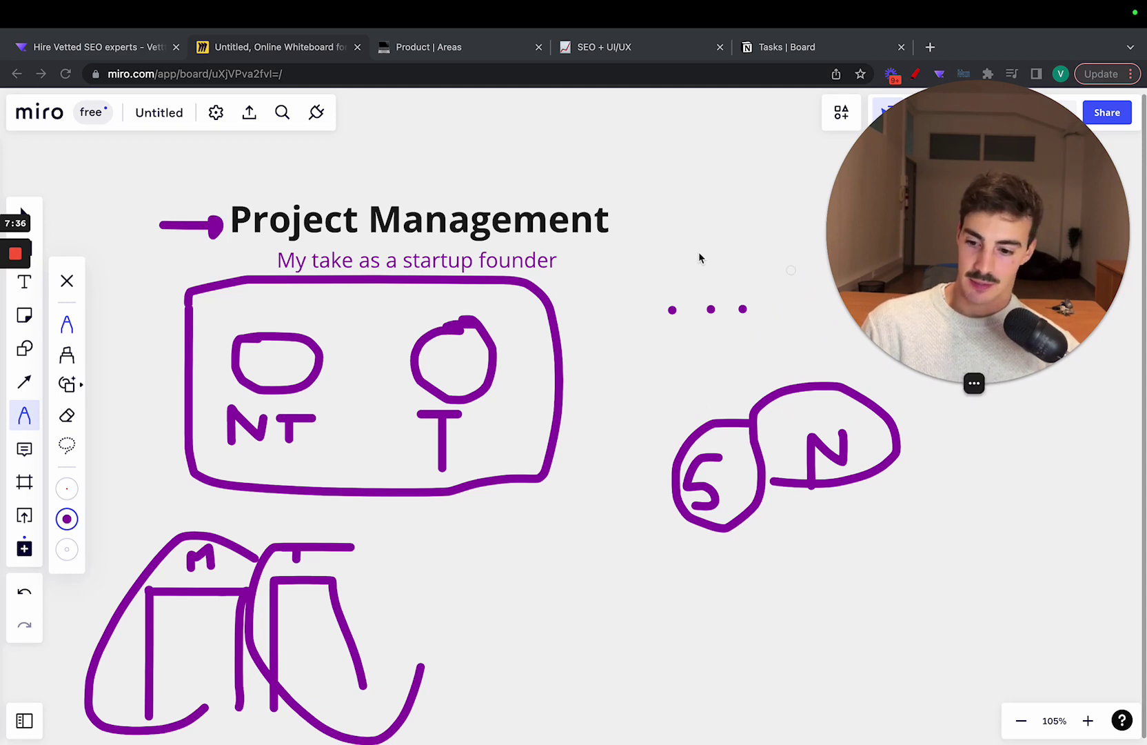
pyautogui.moveTo(1018, 218); pyautogui.dragTo(868, 284)
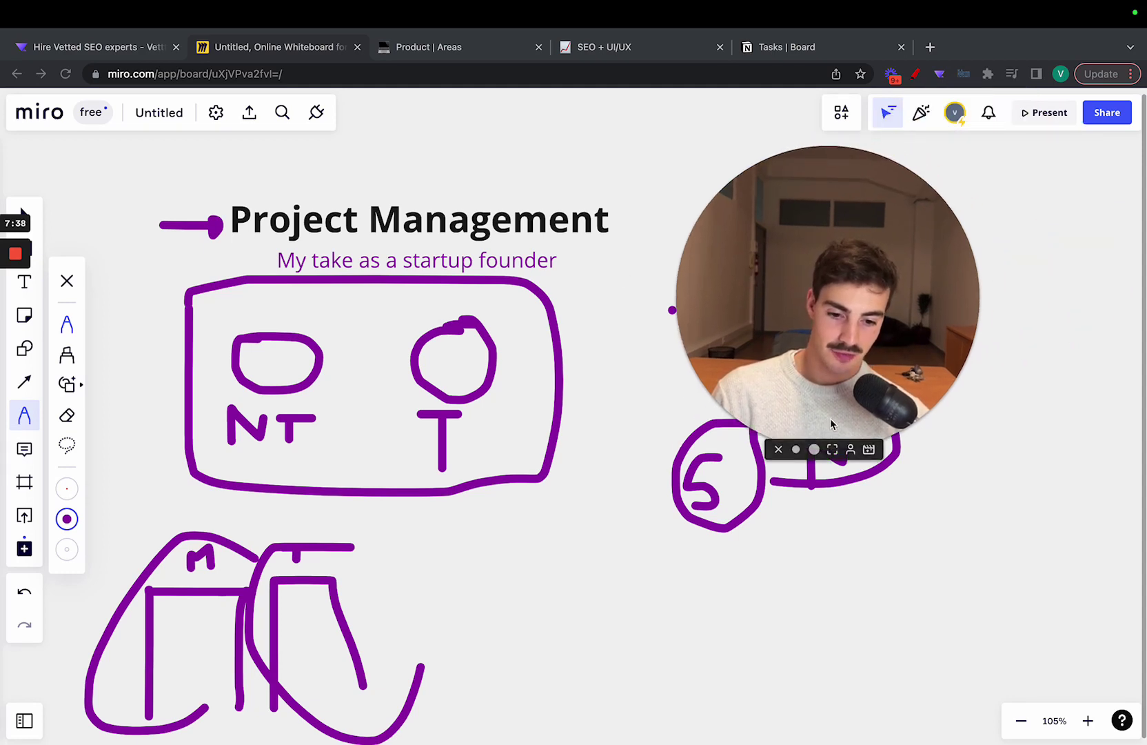
pyautogui.click(832, 448)
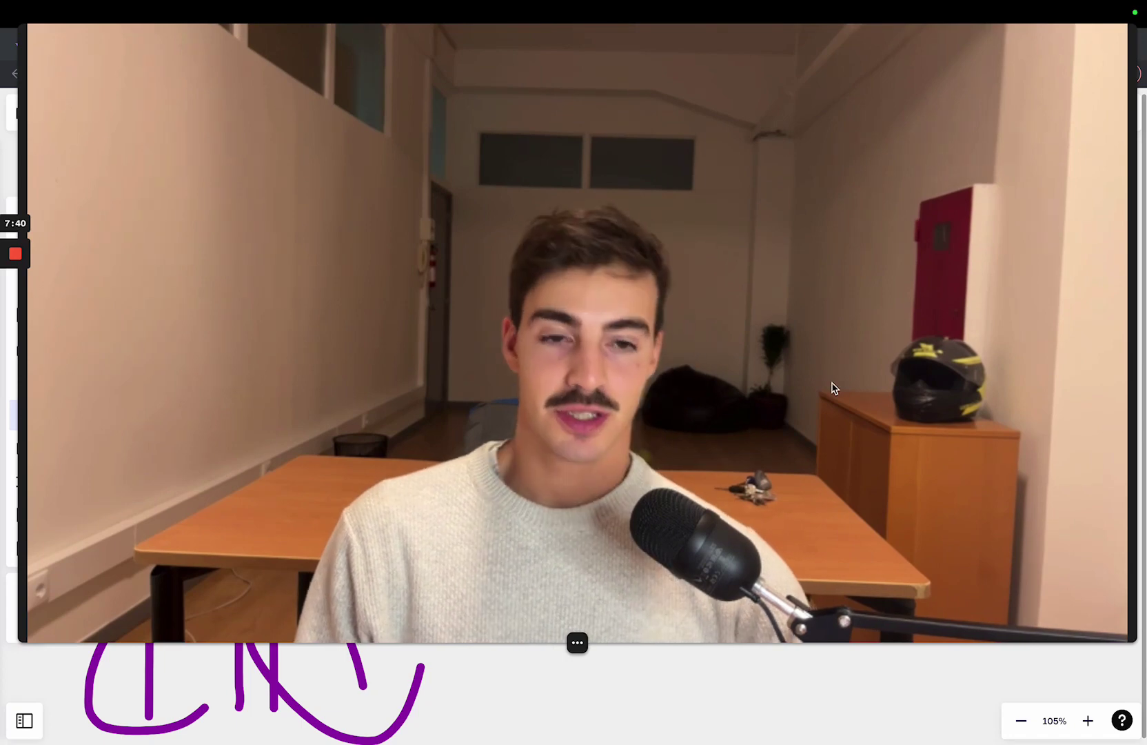